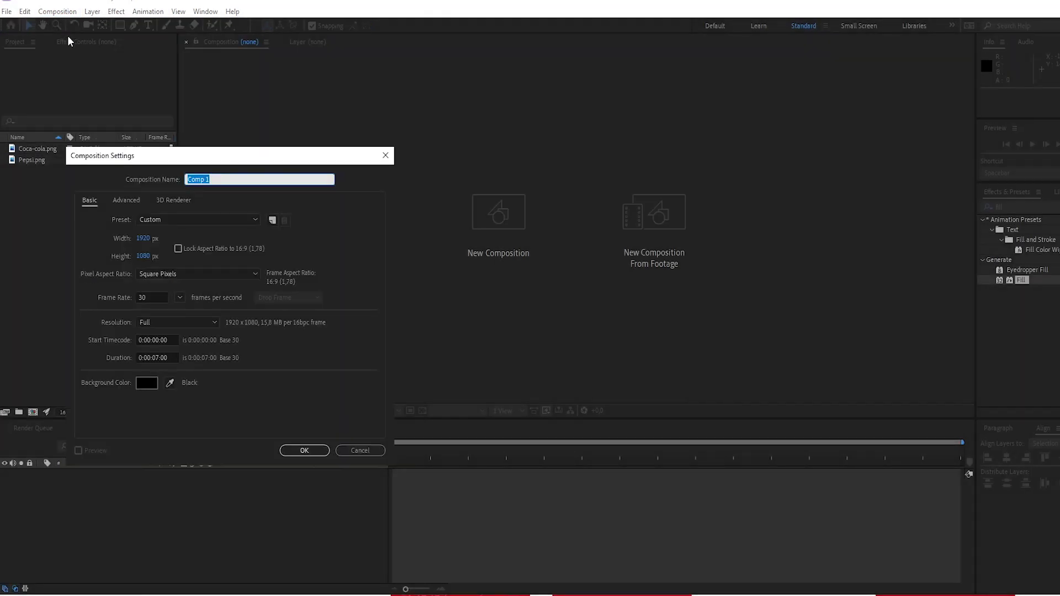
# Name the new composition 'Final comp', confirm it, and select Pepsi.png and Coca-cola.png in the Project panel.
pyautogui.write('Final comp')
pyautogui.click(312, 454)
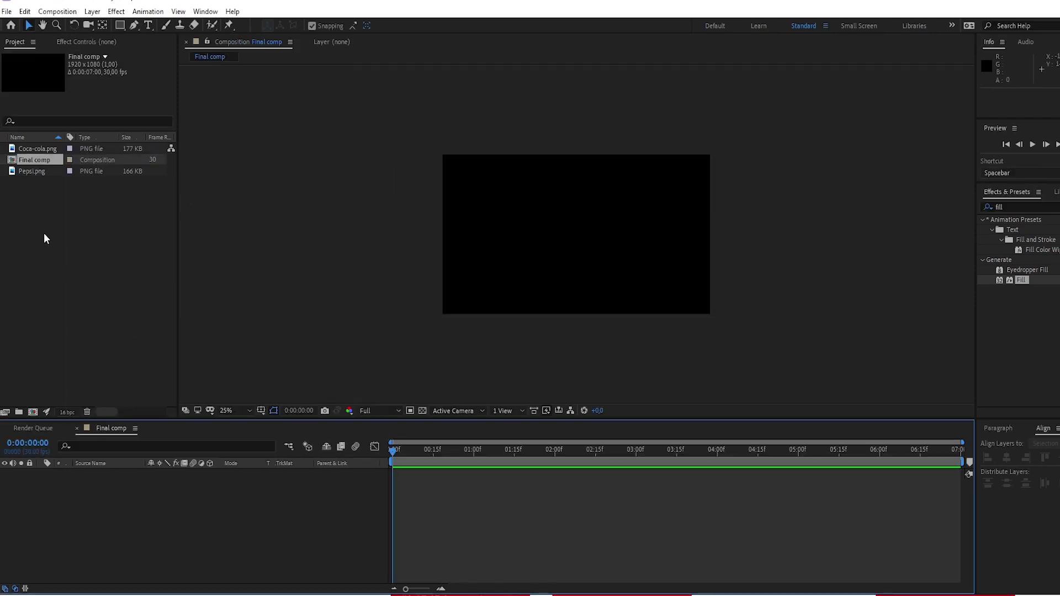
pyautogui.click(30, 173)
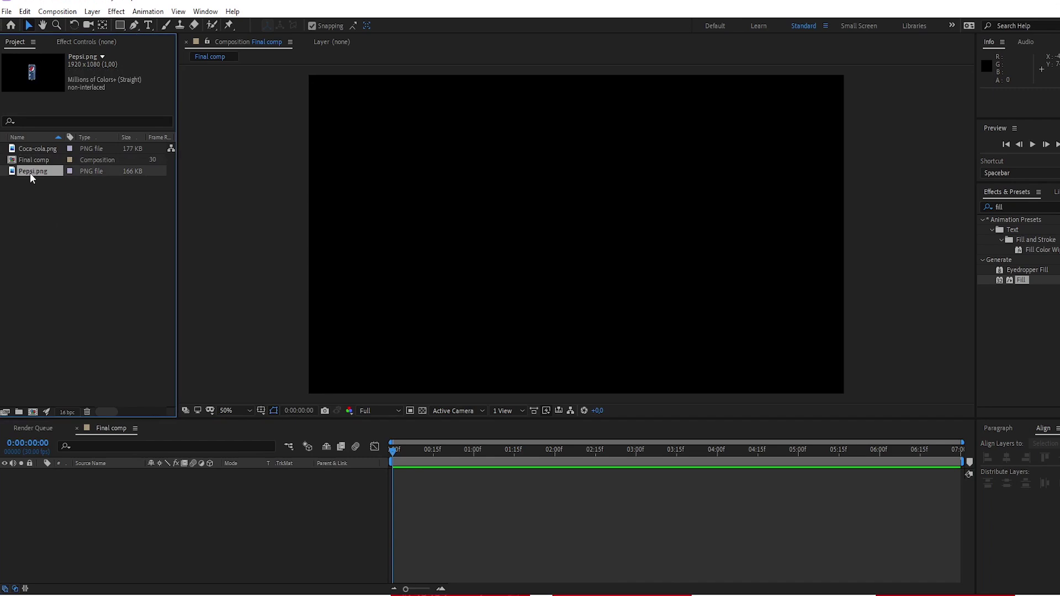
pyautogui.keyDown('ctrl'); pyautogui.click(47, 147); pyautogui.keyUp('ctrl')
# Add both can images to the timeline and pre-compose the Coca-cola.png layer as 'Coca cola'.
pyautogui.moveTo(45, 173); pyautogui.dragTo(64, 514)
pyautogui.click(124, 540)
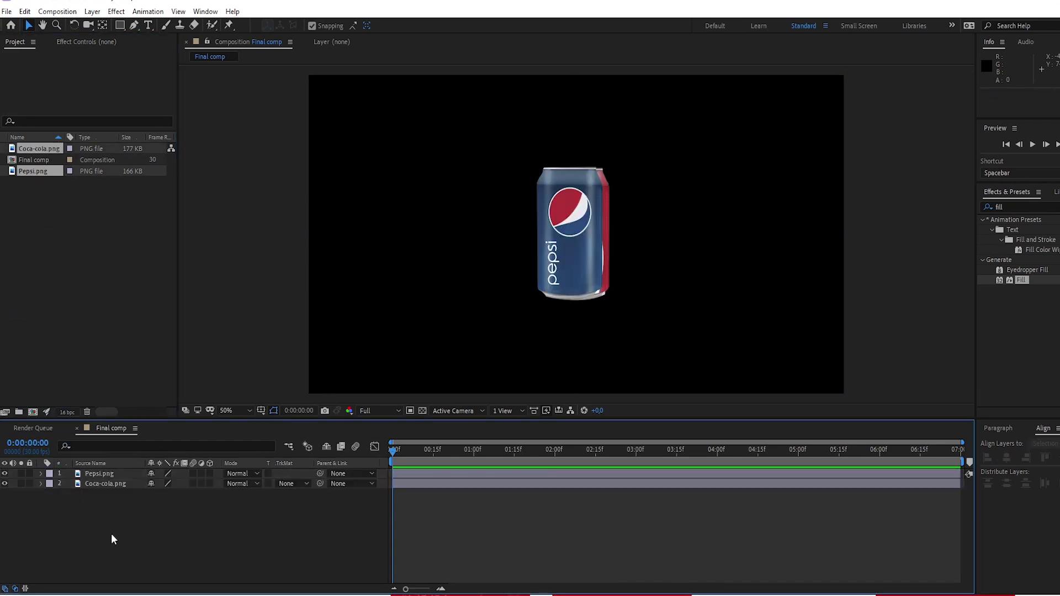
pyautogui.click(105, 483)
pyautogui.rightClick(113, 482)
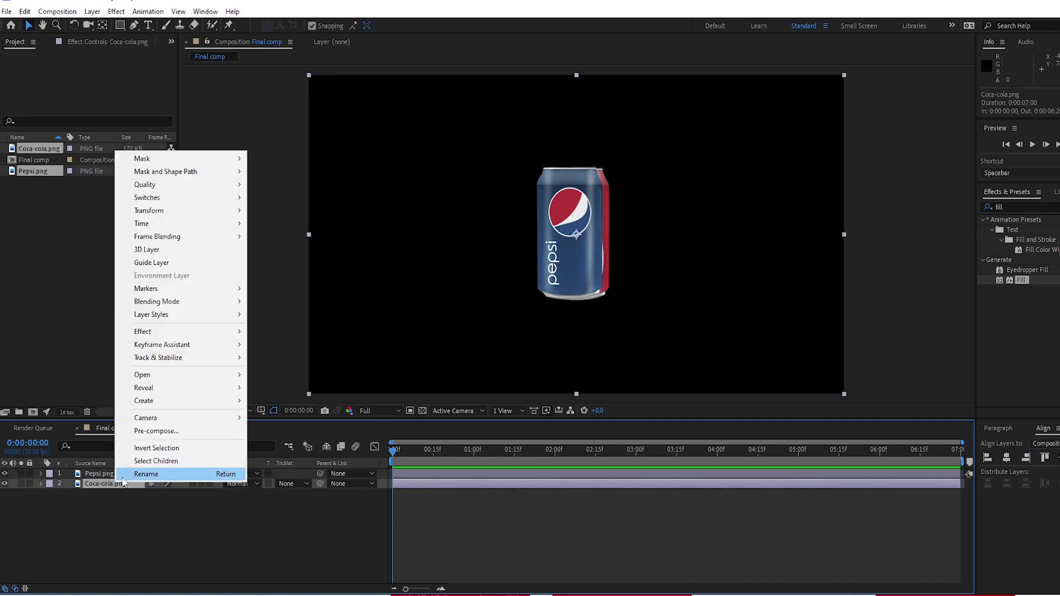
pyautogui.click(149, 430)
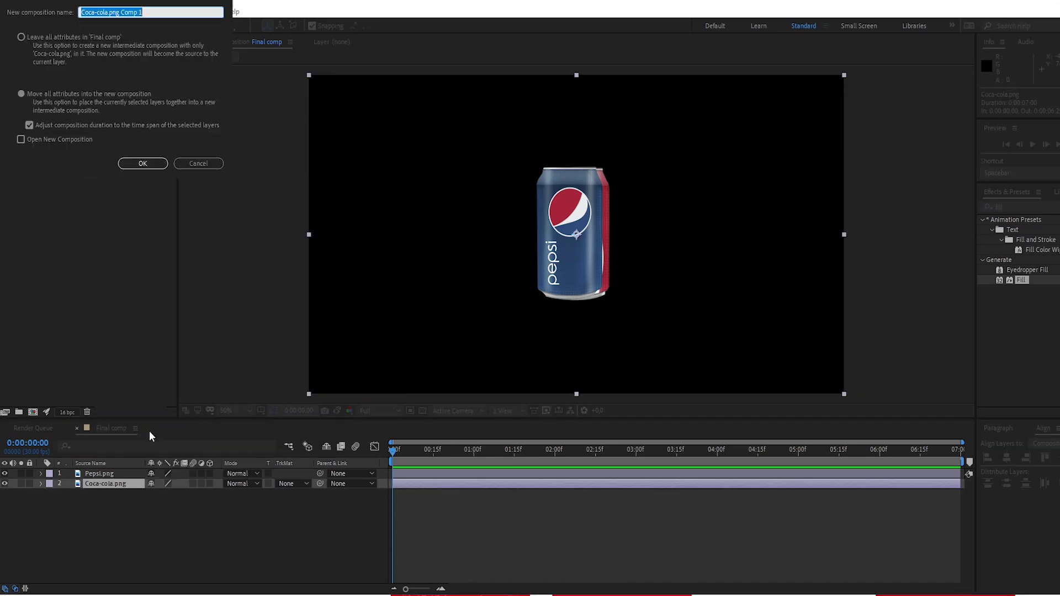
pyautogui.write('Coca cola')
pyautogui.click(142, 163)
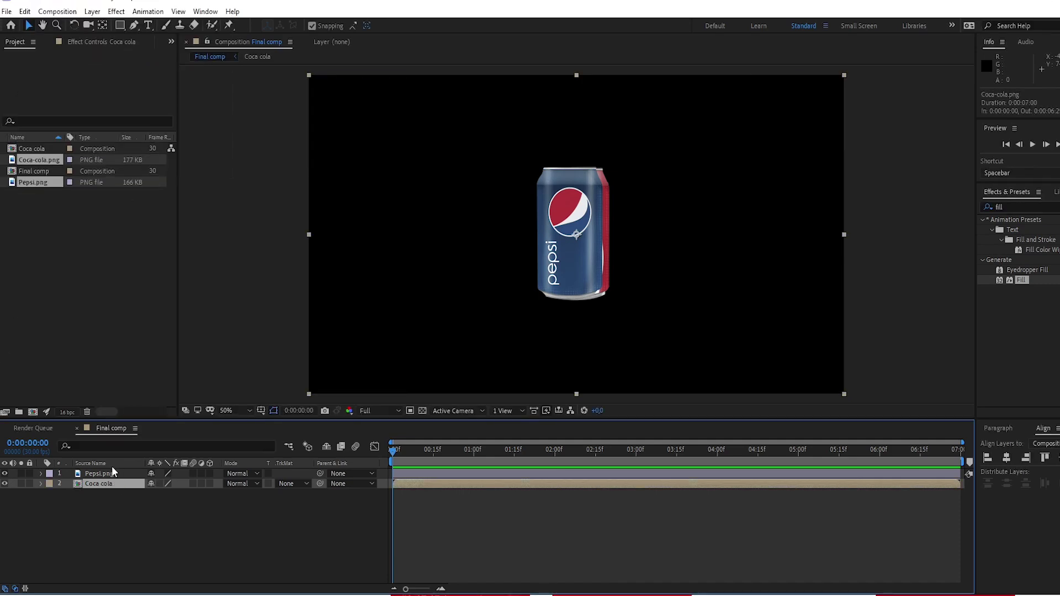
# Pre-compose the Pepsi.png layer as 'Pepsi'.
pyautogui.click(113, 474)
pyautogui.rightClick(120, 476)
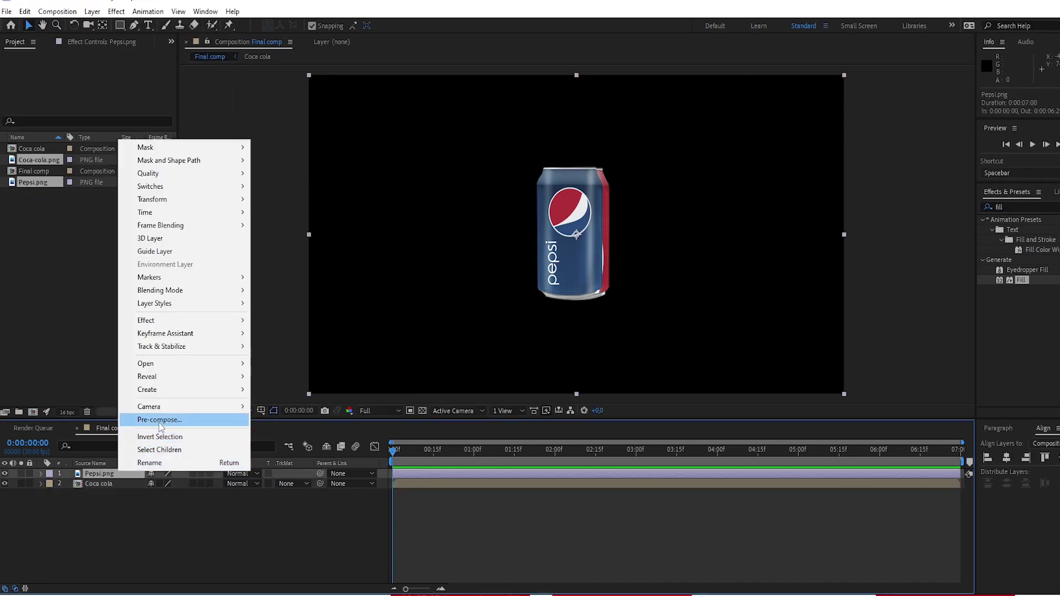
pyautogui.click(160, 420)
pyautogui.write('Pepsi')
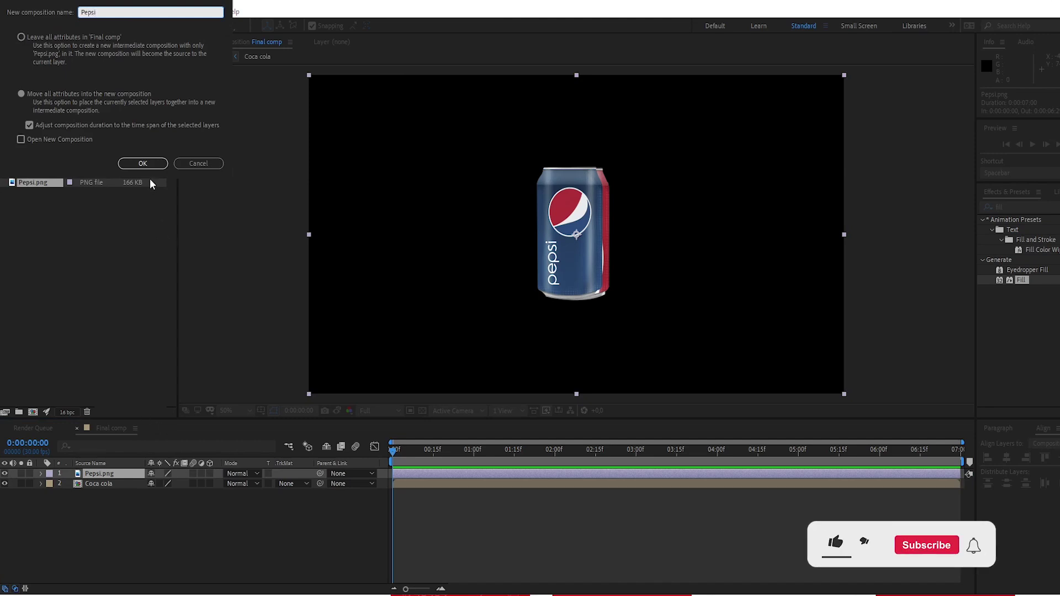
pyautogui.click(155, 164)
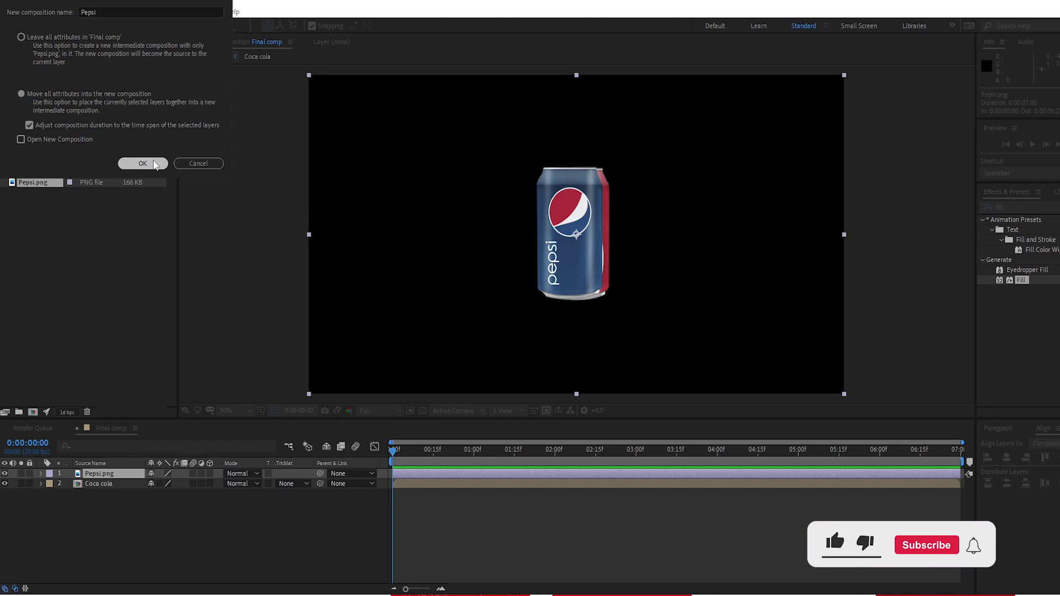
pyautogui.click(174, 533)
# Add a new Camera 1 layer and a Null Object layer to Final comp.
pyautogui.rightClick(127, 542)
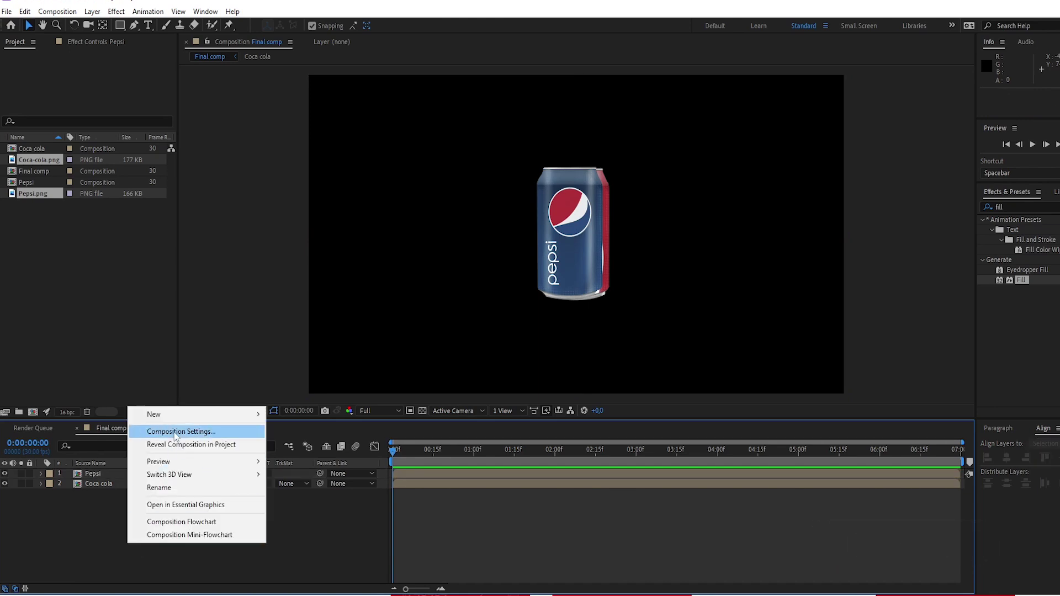
pyautogui.moveTo(186, 415)
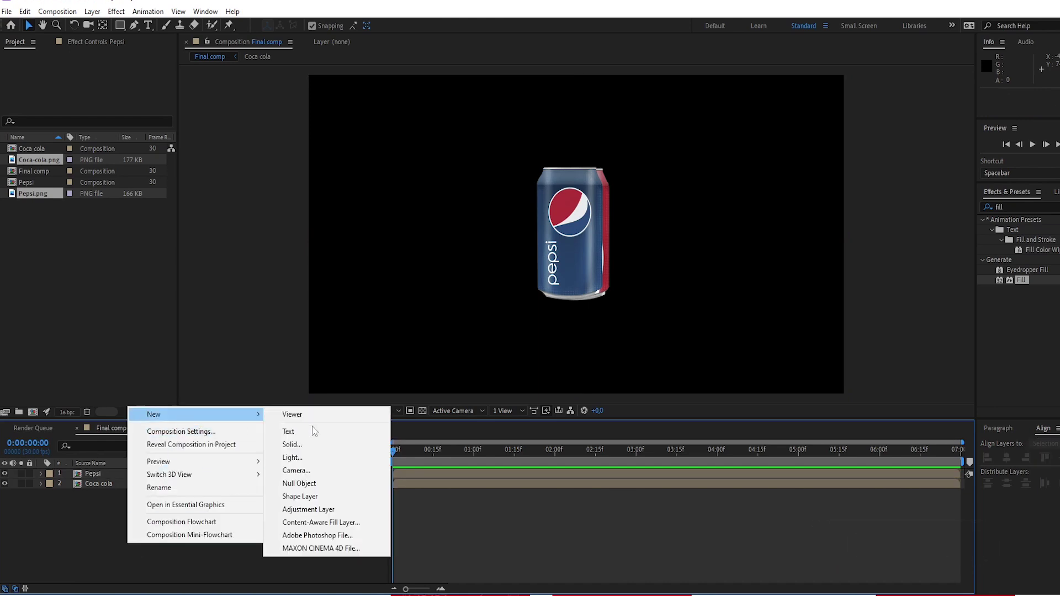
pyautogui.click(312, 472)
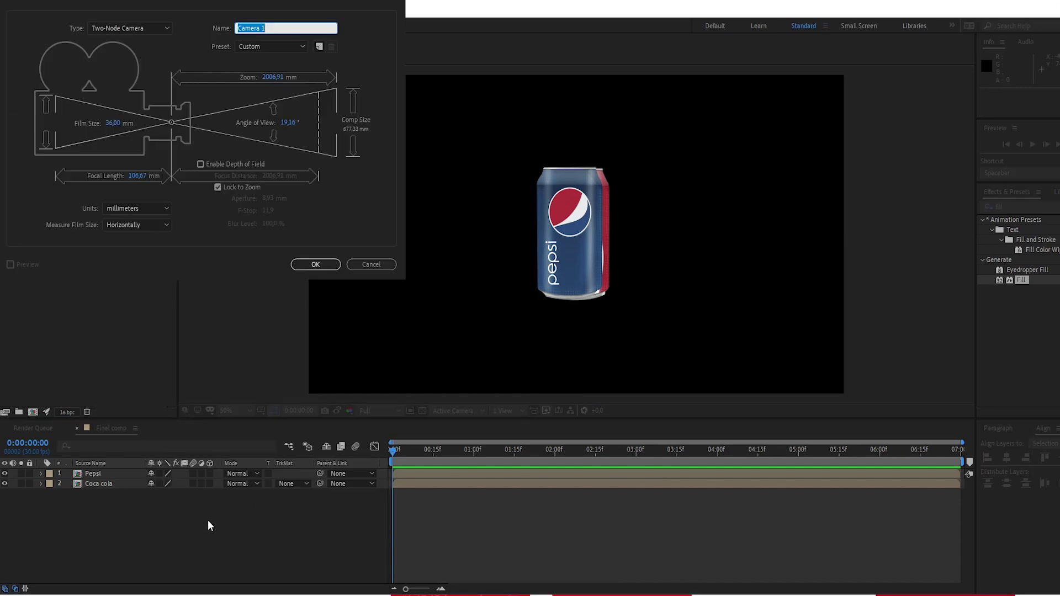
pyautogui.click(326, 267)
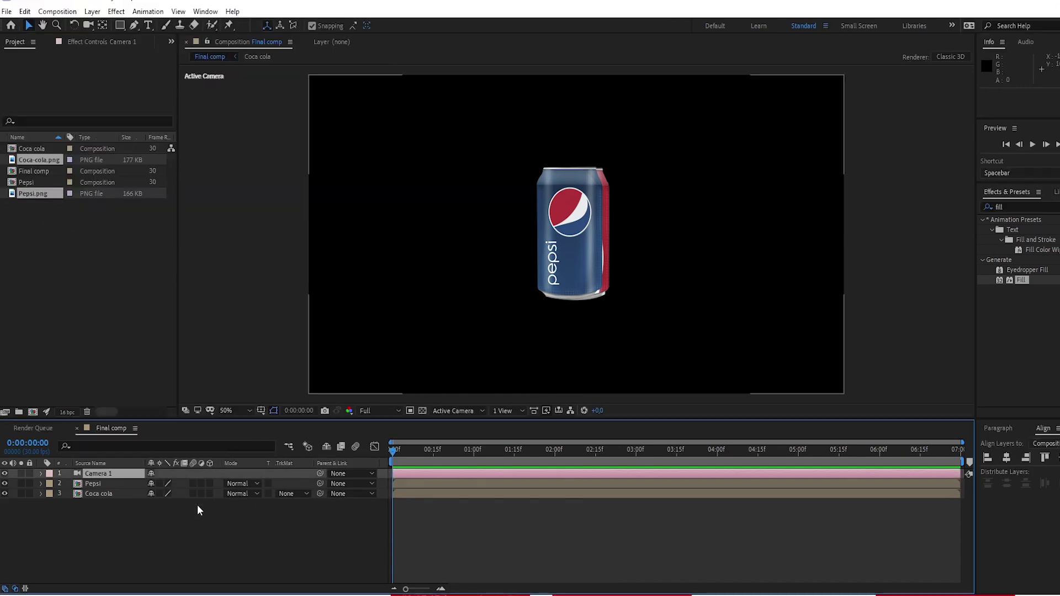
pyautogui.rightClick(166, 559)
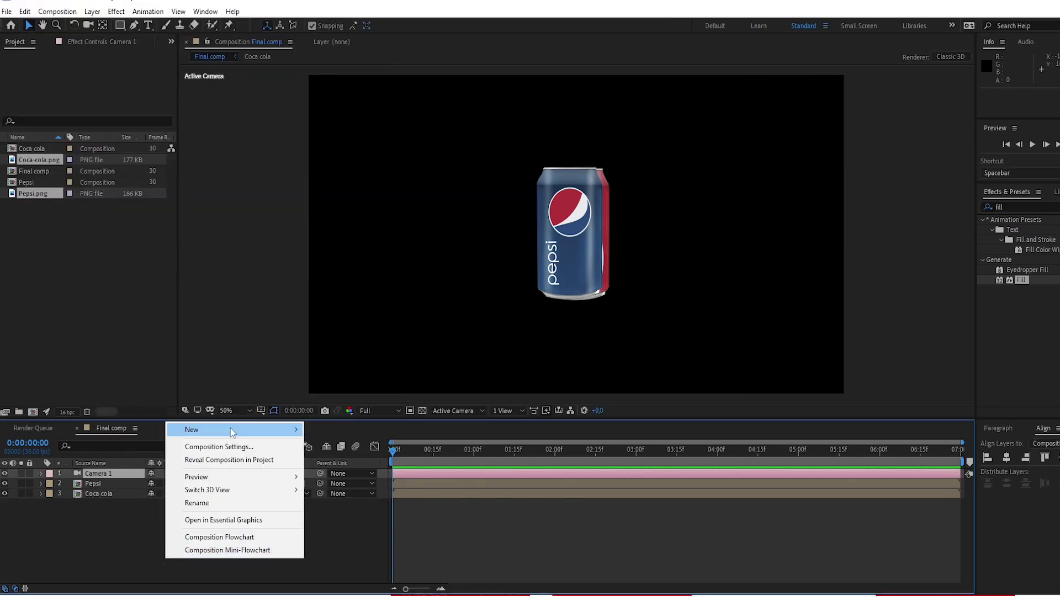
pyautogui.moveTo(230, 432)
pyautogui.click(353, 498)
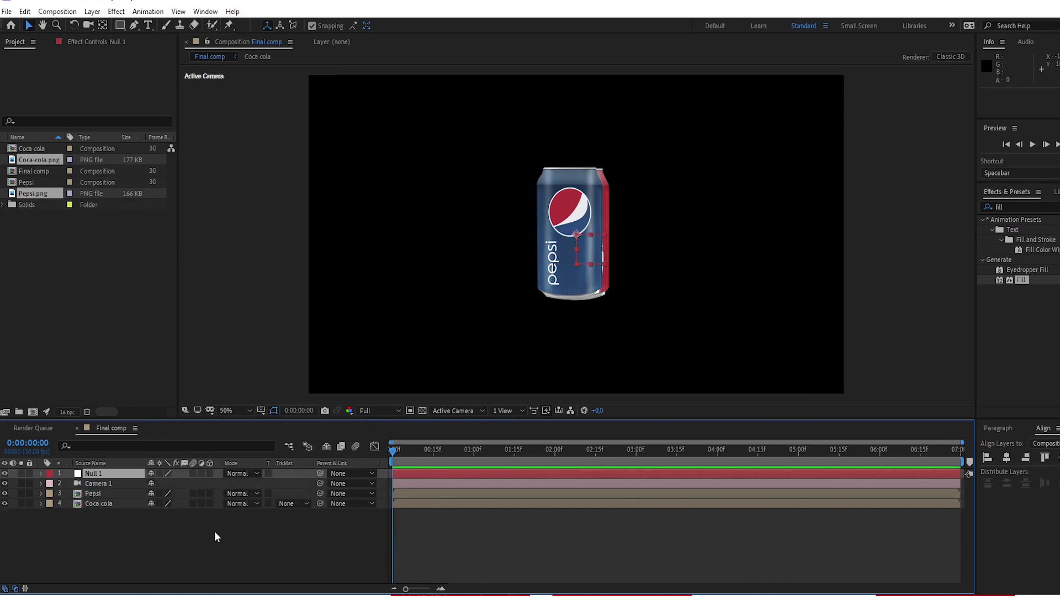
# Make Coca cola, Pepsi and Null 1 3D, and parent Camera 1 to Null 1.
pyautogui.click(209, 503)
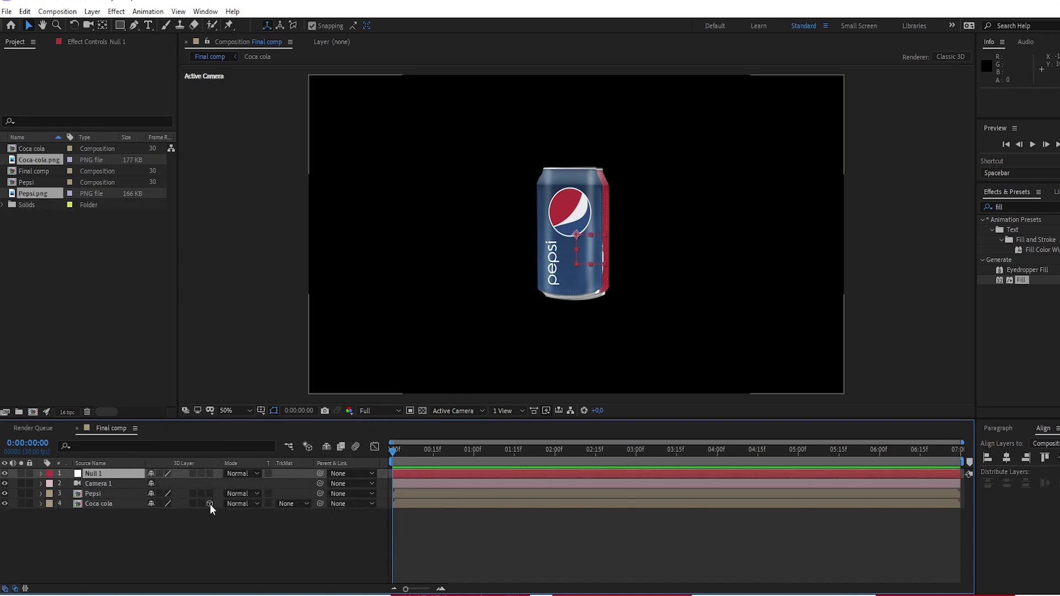
pyautogui.click(210, 493)
pyautogui.click(209, 473)
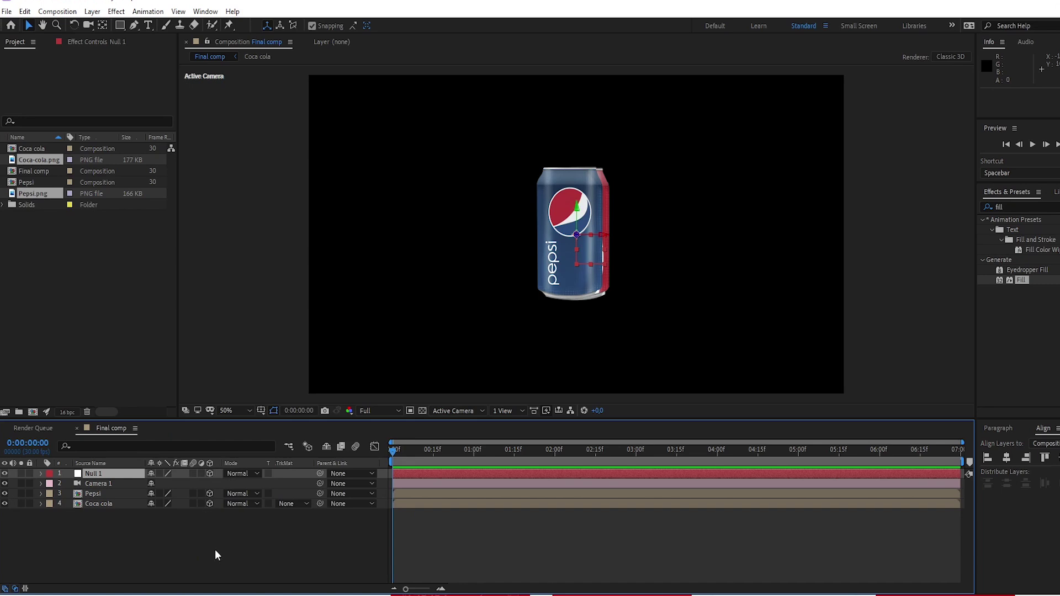
pyautogui.click(106, 483)
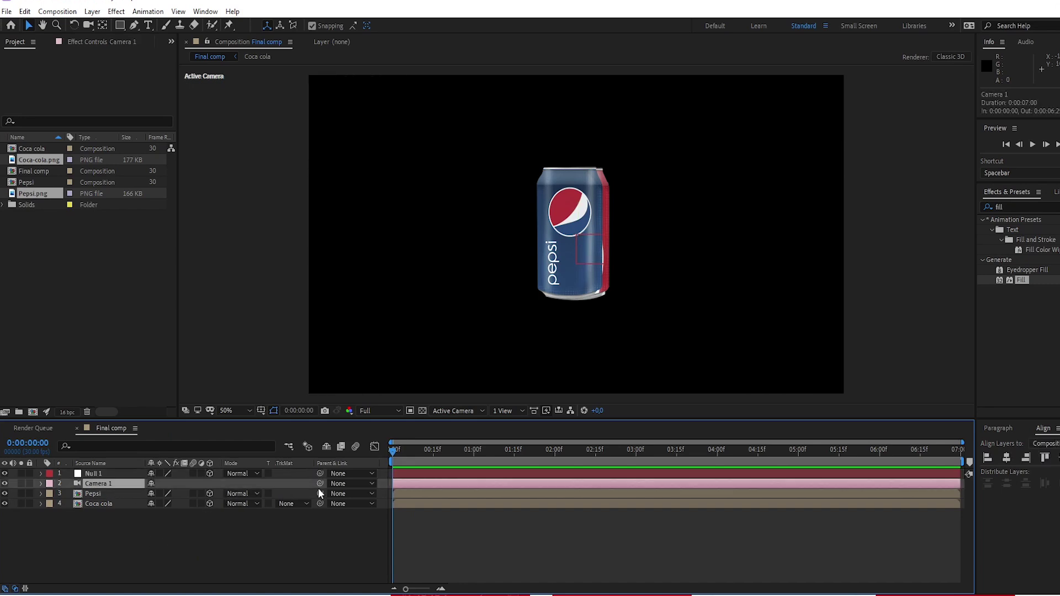
pyautogui.moveTo(319, 482); pyautogui.dragTo(125, 473)
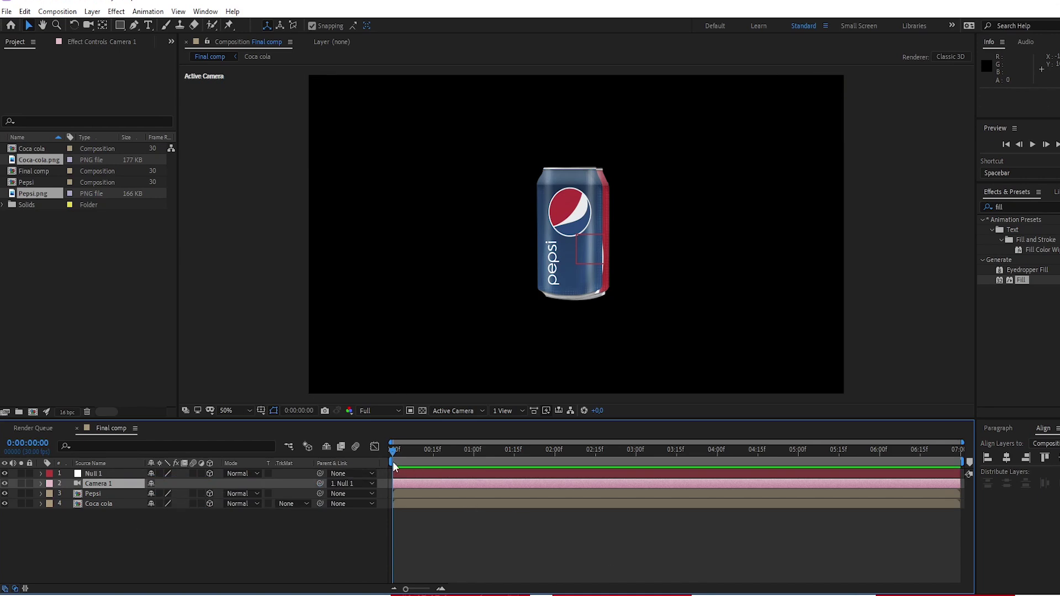
# Move the playhead to 0:00:03:00, select Coca cola, and set the viewer layout to 2 Views - Horizontal.
pyautogui.moveTo(393, 451); pyautogui.dragTo(635, 489)
pyautogui.click(104, 503)
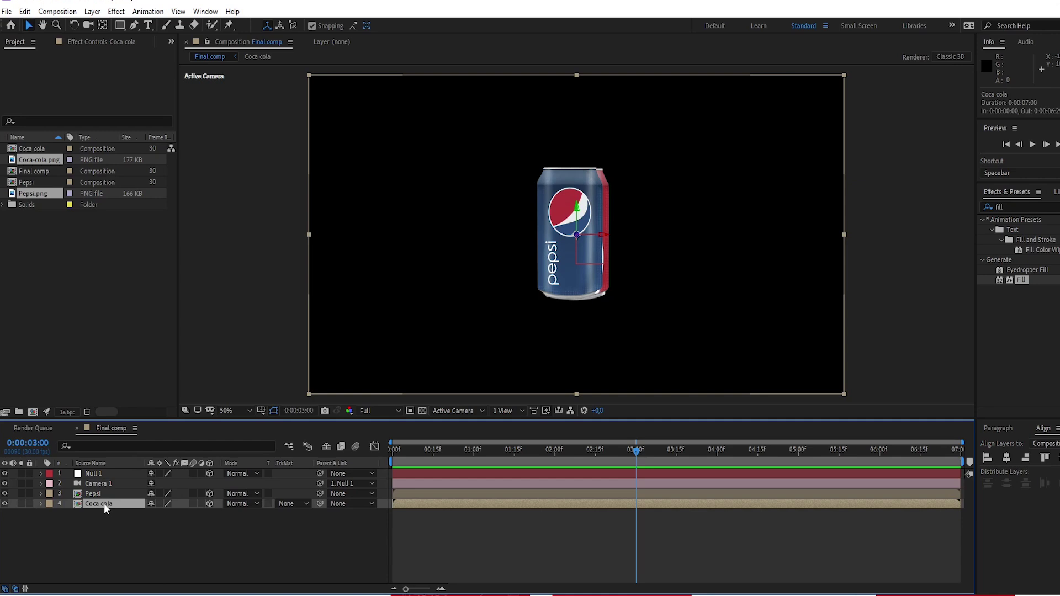
pyautogui.click(522, 410)
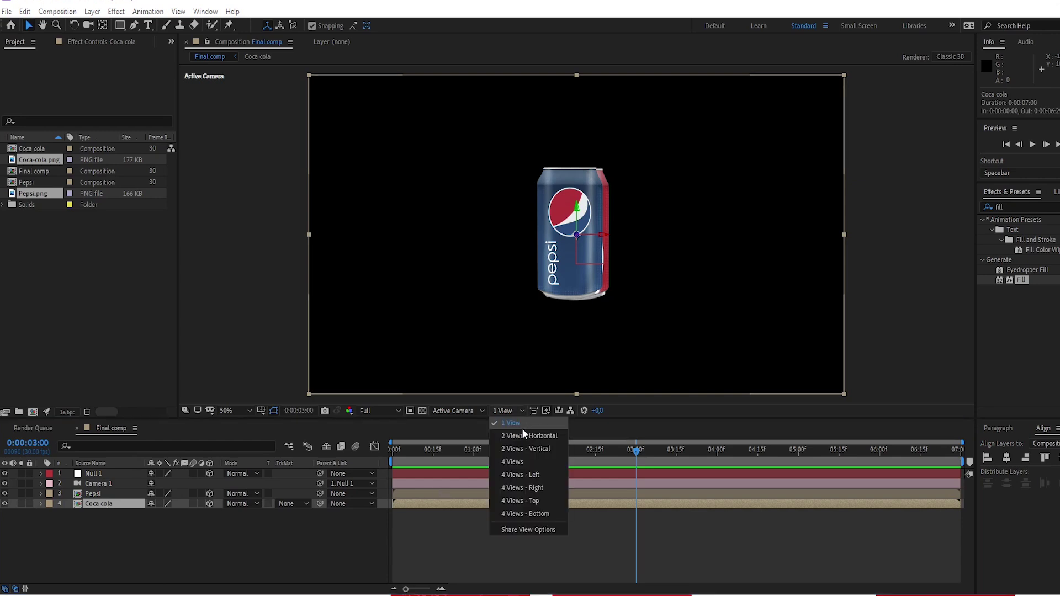
pyautogui.click(522, 435)
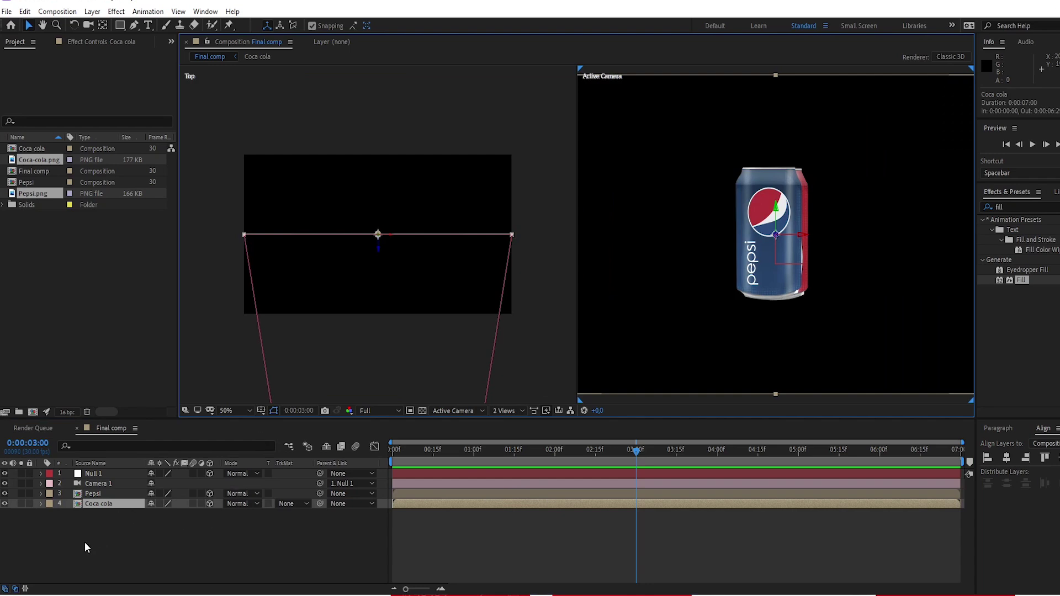
# Move Coca cola above Pepsi and set its Position to 1062, 540, -231.
pyautogui.moveTo(103, 503); pyautogui.dragTo(104, 489)
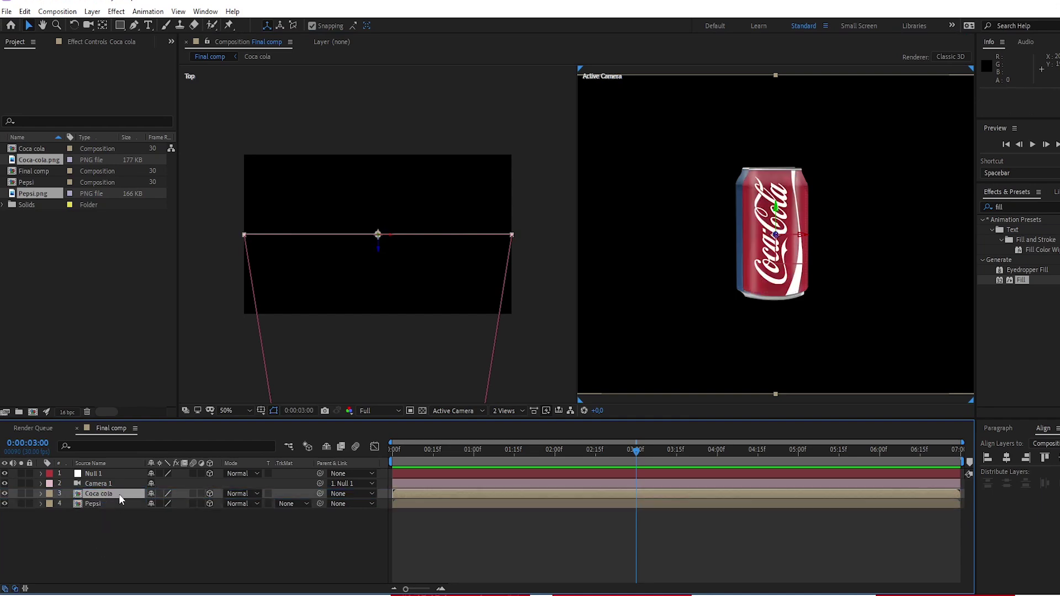
pyautogui.press('p')
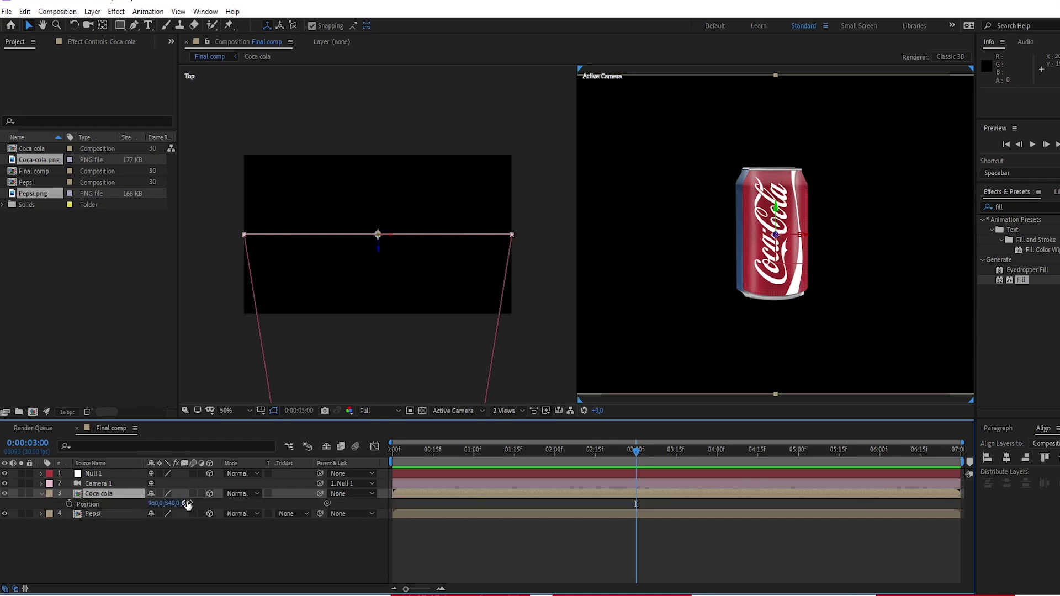
pyautogui.moveTo(184, 503); pyautogui.dragTo(60, 503)
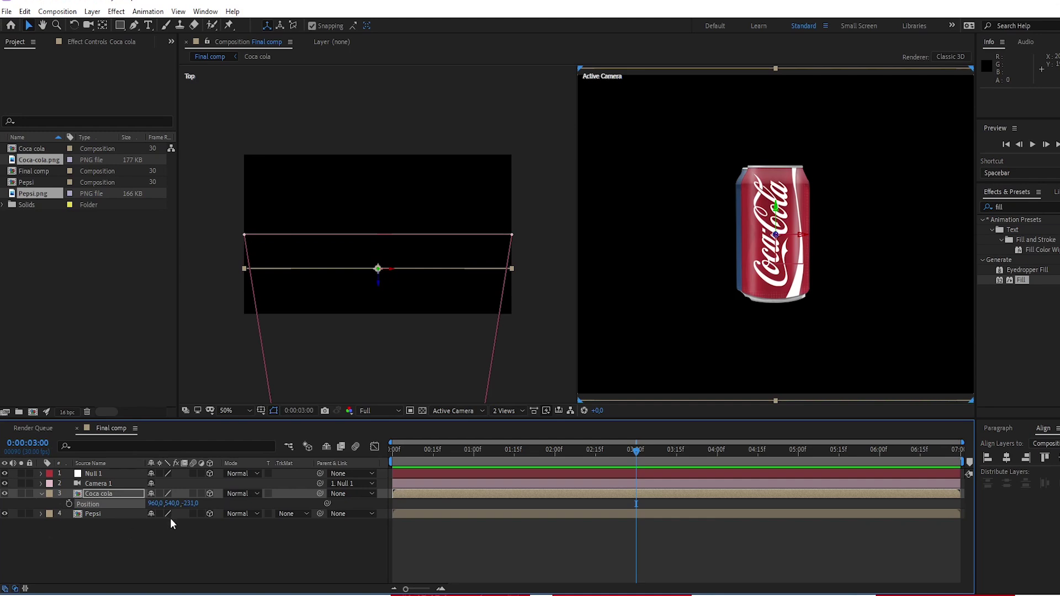
pyautogui.moveTo(156, 503); pyautogui.dragTo(227, 521)
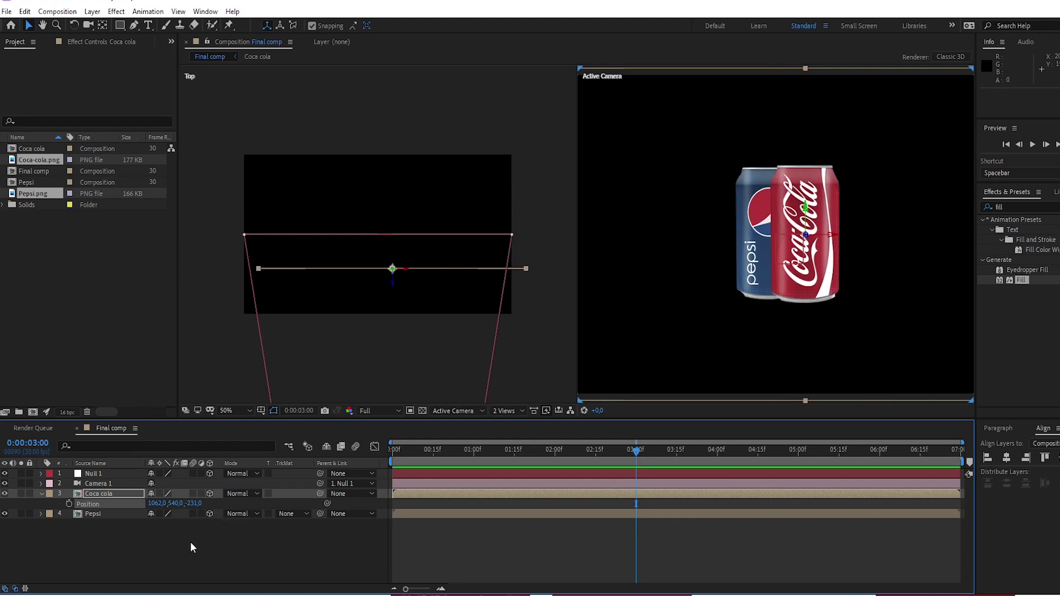
# Set Pepsi's Position to 962, 540, 0 and collapse both layers' properties.
pyautogui.click(94, 514)
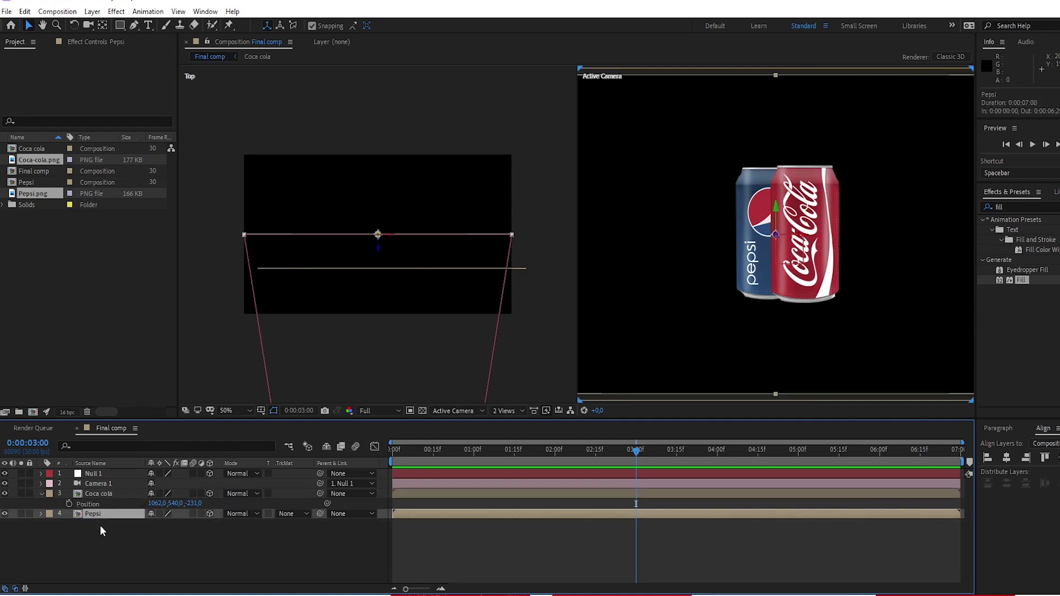
pyautogui.press('p')
pyautogui.moveTo(159, 524); pyautogui.dragTo(158, 523)
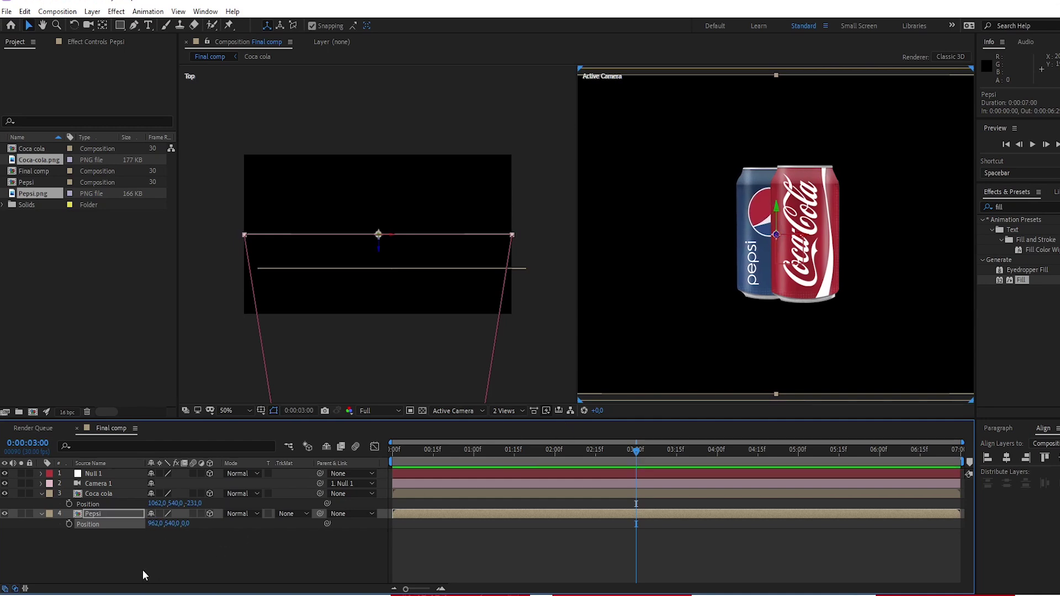
pyautogui.click(41, 493)
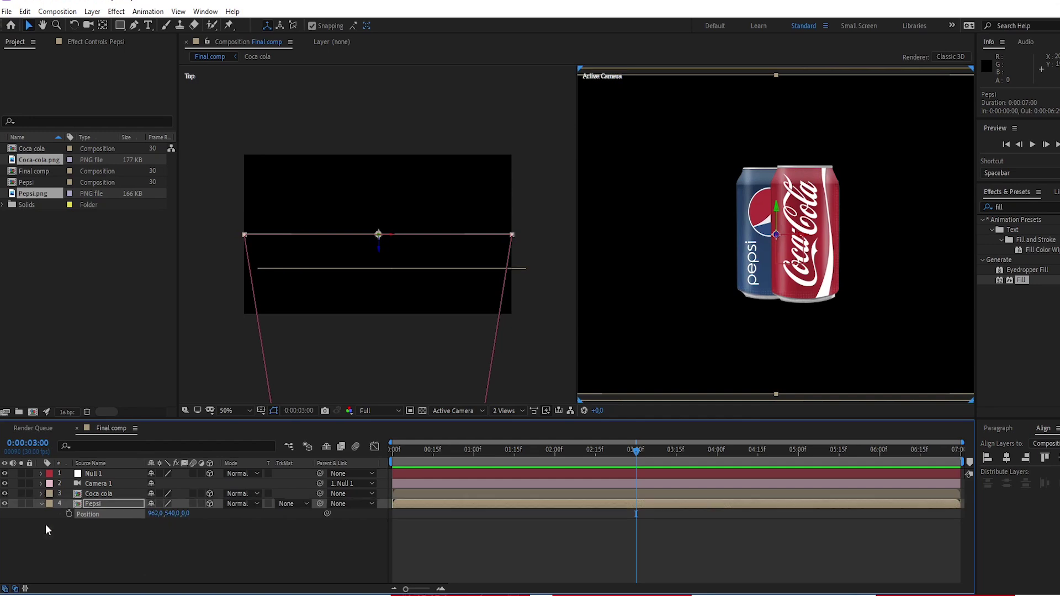
pyautogui.click(42, 504)
pyautogui.click(118, 544)
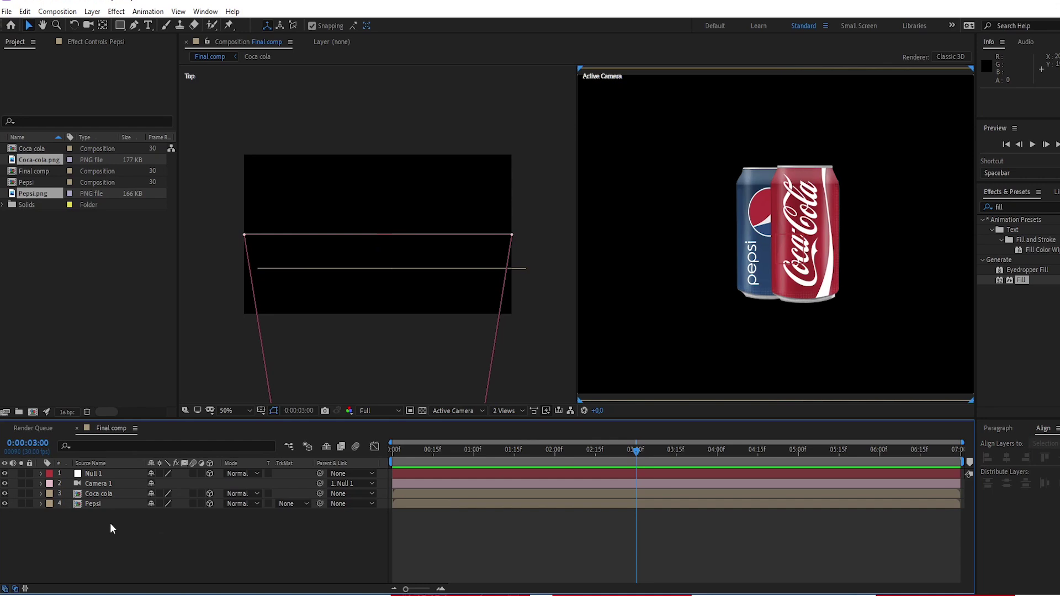
# Keyframe Y Rotation on Null 1, Coca cola and Pepsi: 0° at 3:00, 180° at 0:00.
pyautogui.click(96, 504)
pyautogui.keyDown('ctrl'); pyautogui.click(106, 492); pyautogui.keyUp('ctrl')
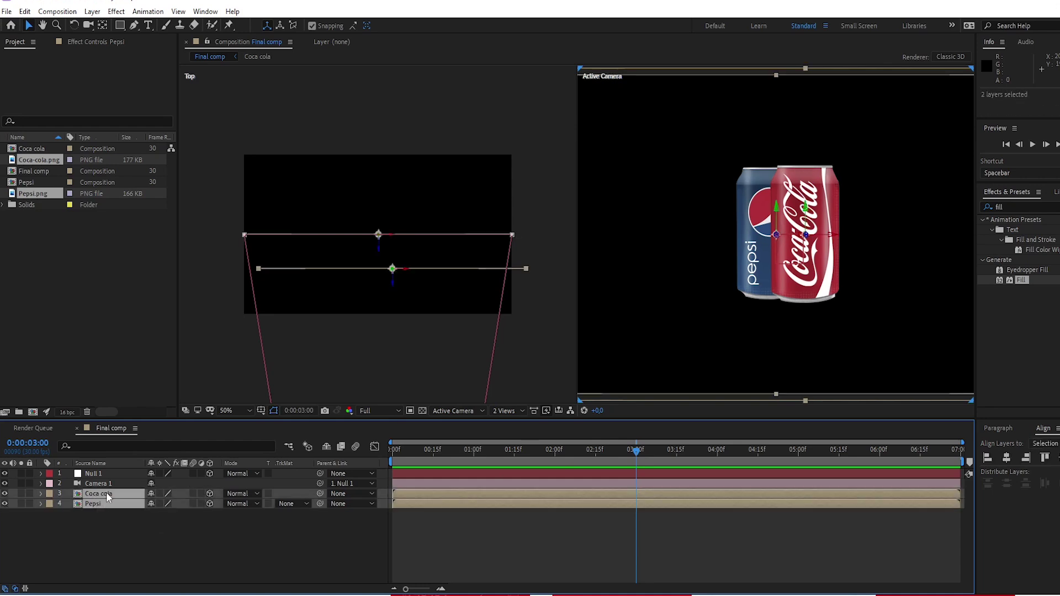
pyautogui.keyDown('ctrl'); pyautogui.click(96, 474); pyautogui.keyUp('ctrl')
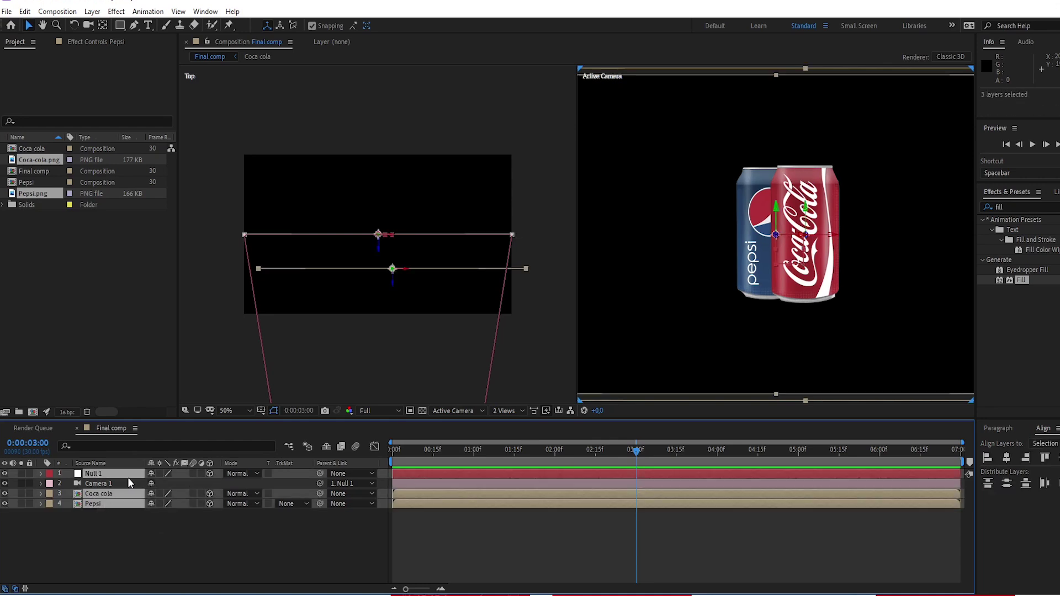
pyautogui.press('r')
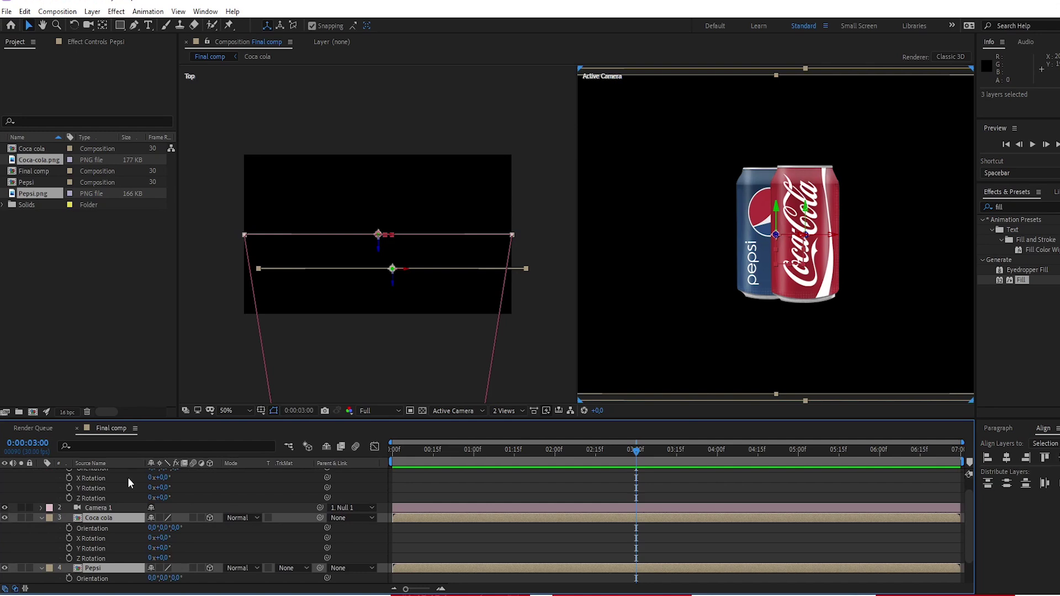
pyautogui.click(68, 488)
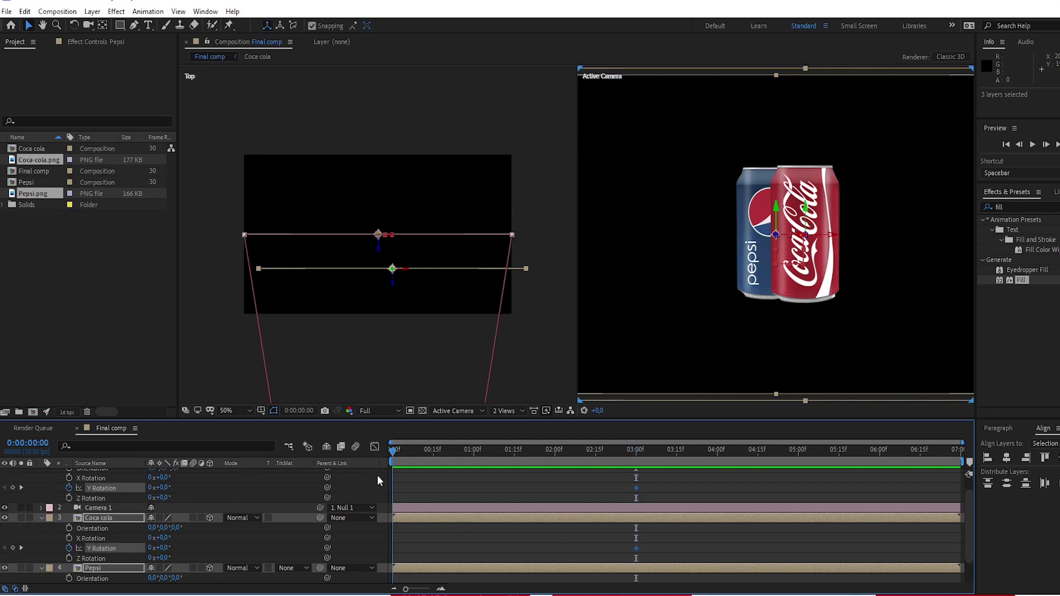
pyautogui.press('Home')
pyautogui.click(162, 488)
pyautogui.write('180')
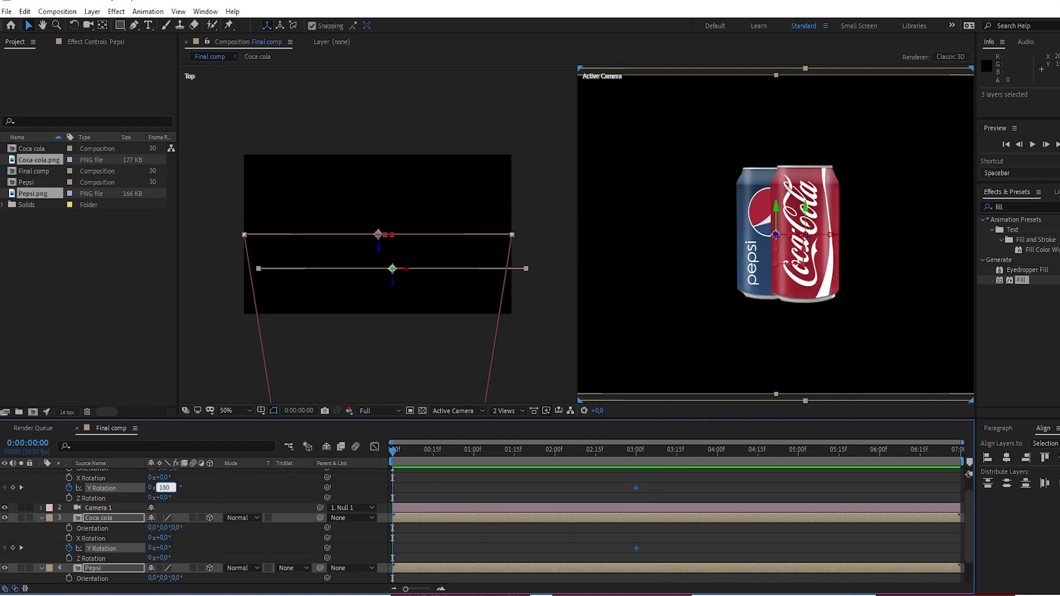
pyautogui.press('Return')
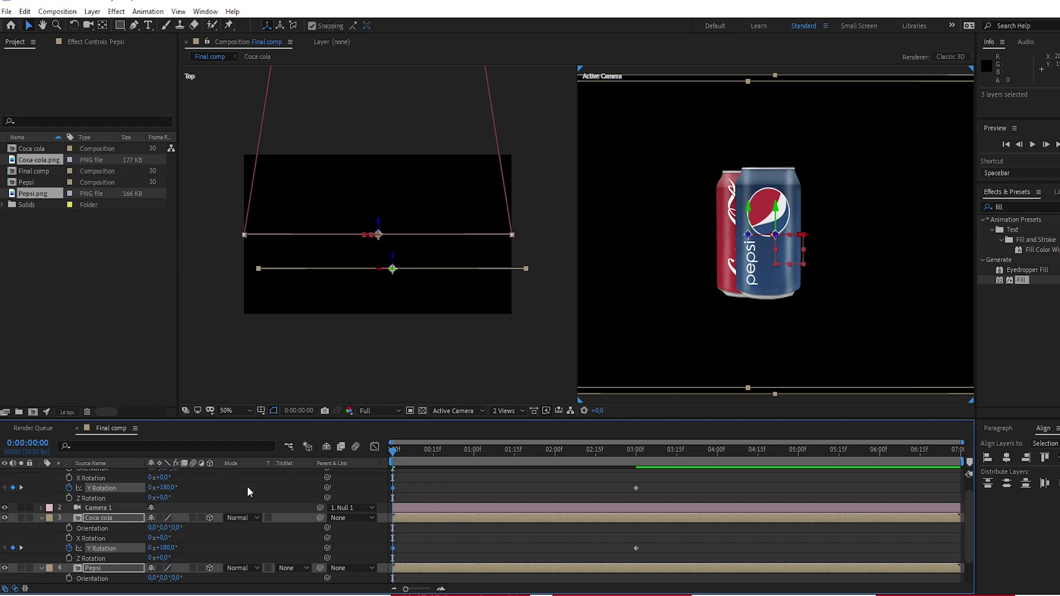
# Preview the spinning cans, then collapse the layer properties.
pyautogui.press('space')
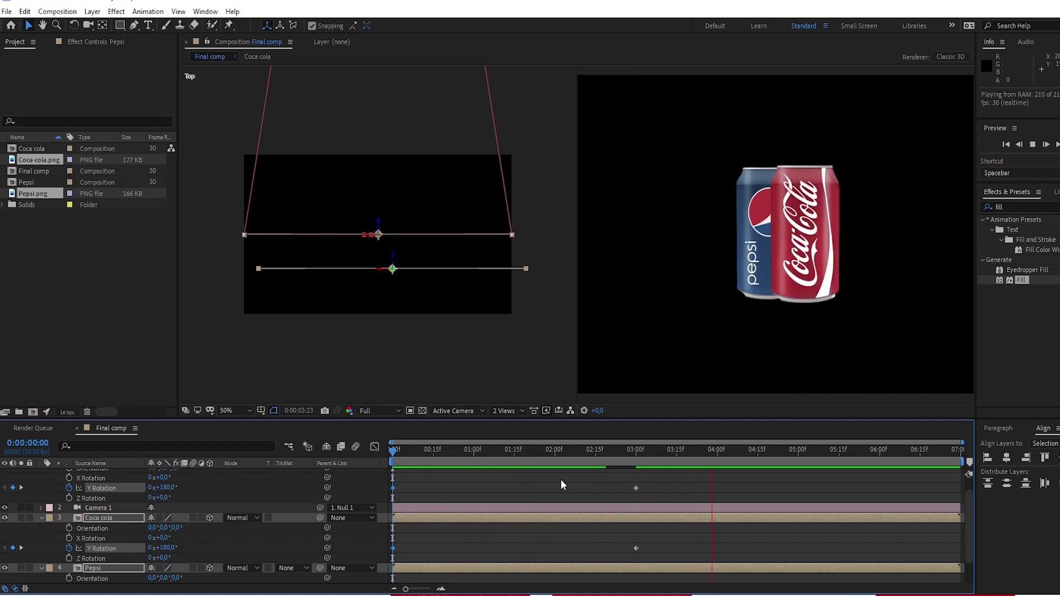
pyautogui.press('space')
pyautogui.scroll(2, 151, 509)
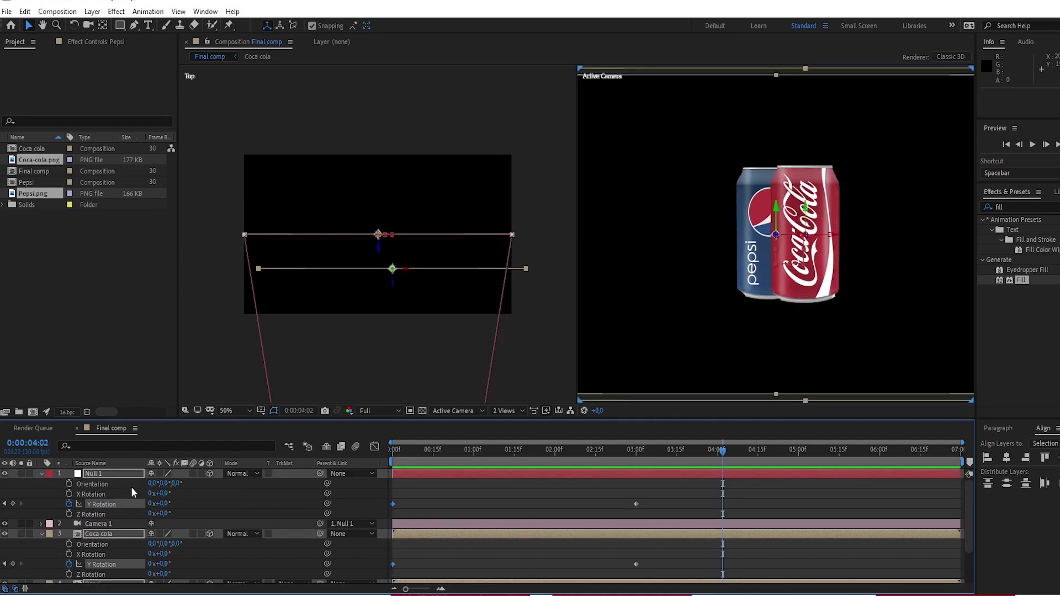
pyautogui.click(42, 474)
# Select all Y Rotation keyframes of Null 1, Coca cola and Pepsi and apply Keyframe Assistant > Easy Ease.
pyautogui.press('u')
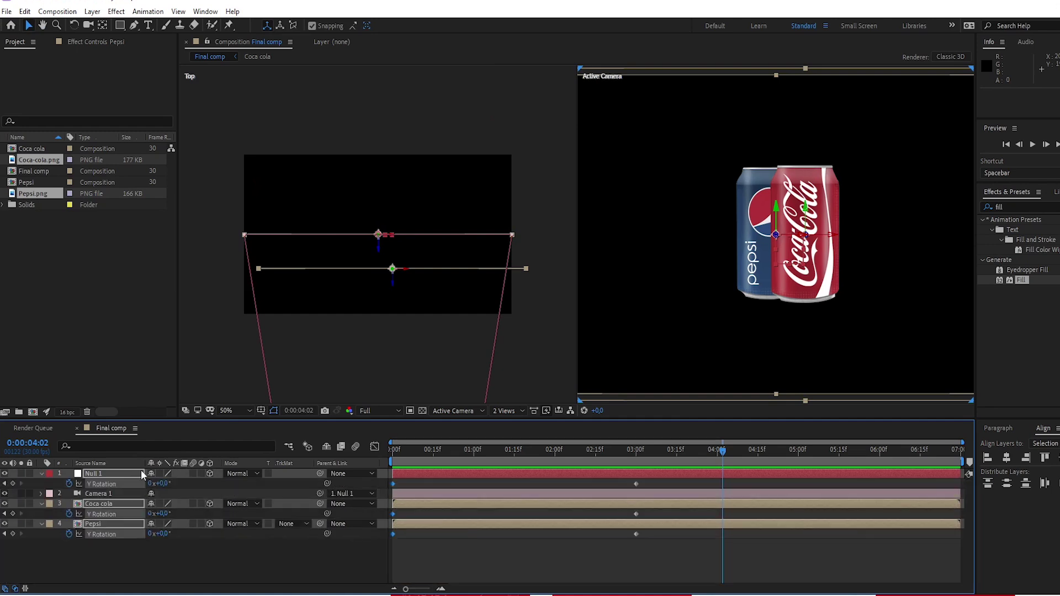
pyautogui.moveTo(384, 480); pyautogui.dragTo(644, 542)
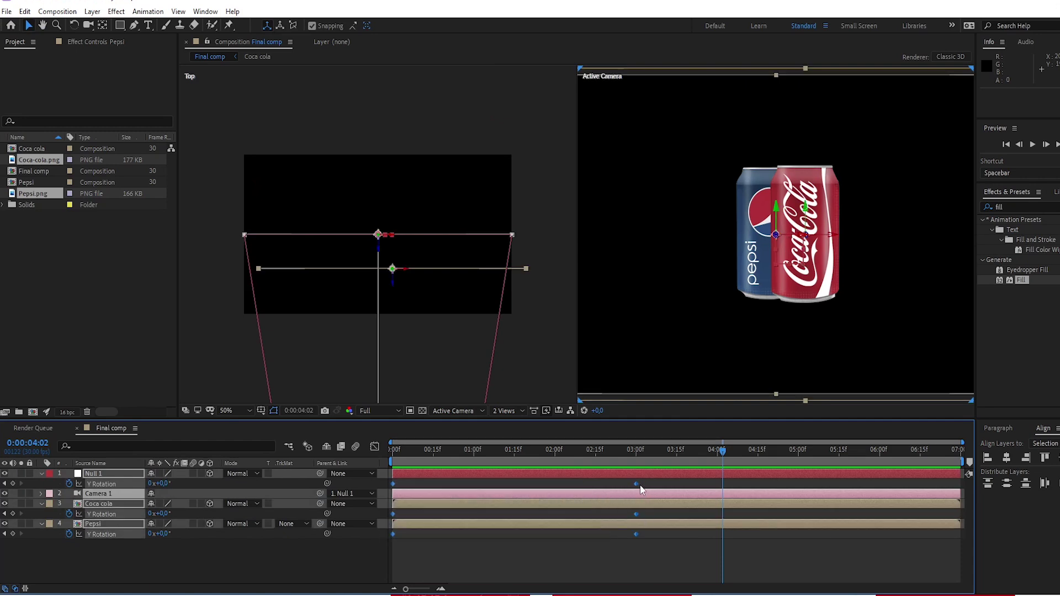
pyautogui.rightClick(637, 484)
pyautogui.moveTo(666, 476)
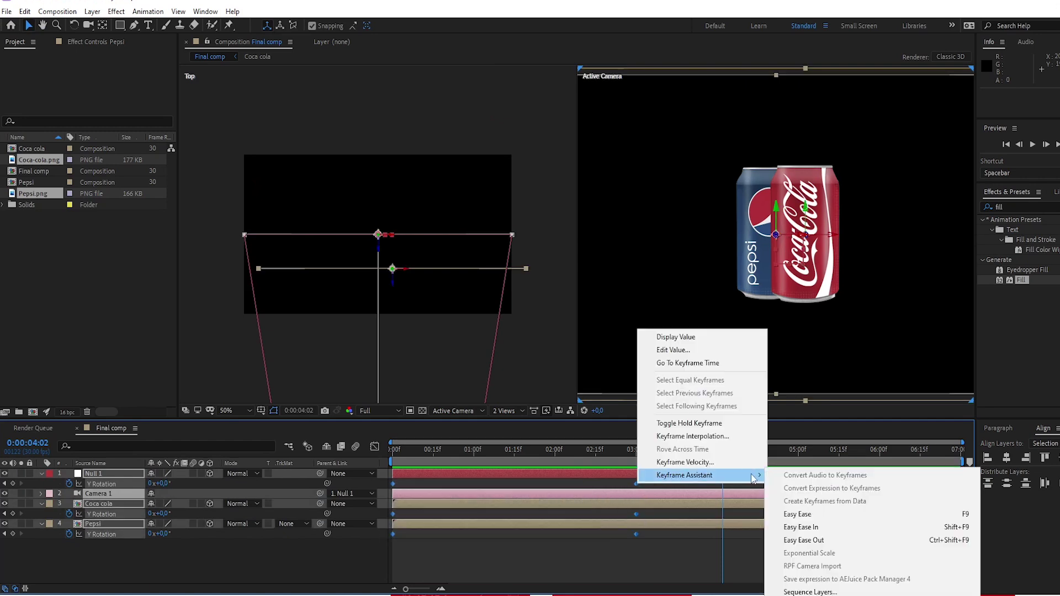
pyautogui.click(807, 521)
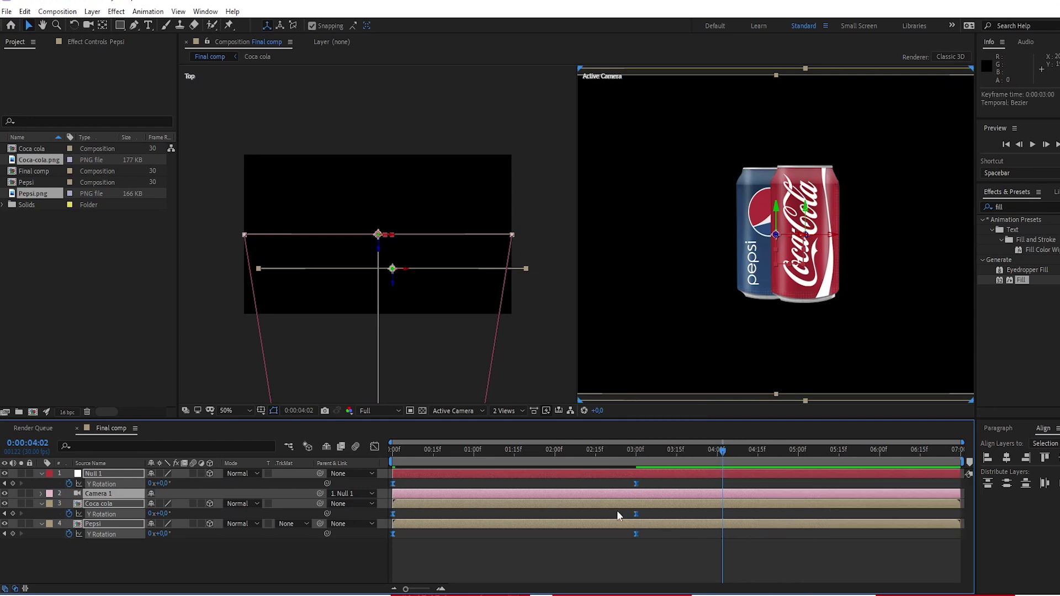
# In the Graph Editor, lengthen the Bezier handles of both Y Rotation keyframes for stronger easing.
pyautogui.click(375, 447)
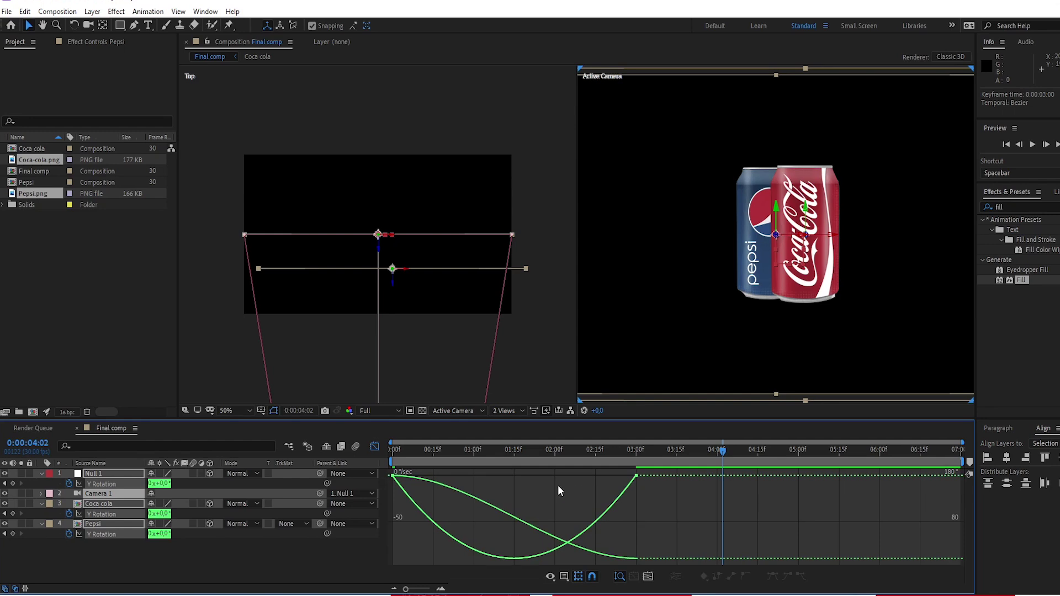
pyautogui.moveTo(607, 470); pyautogui.dragTo(674, 492)
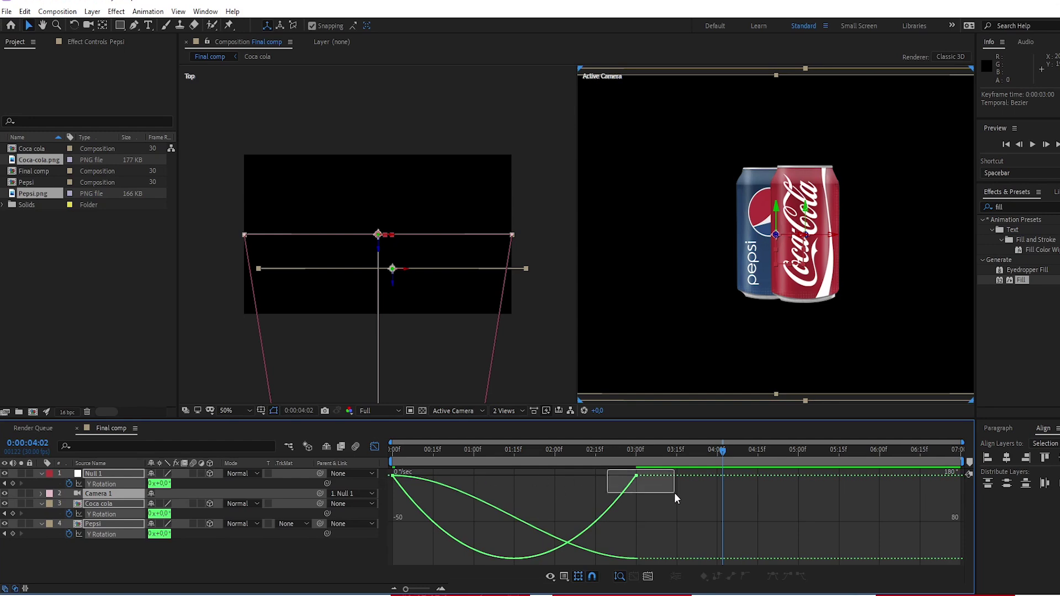
pyautogui.moveTo(599, 480); pyautogui.dragTo(564, 479)
pyautogui.click(393, 479)
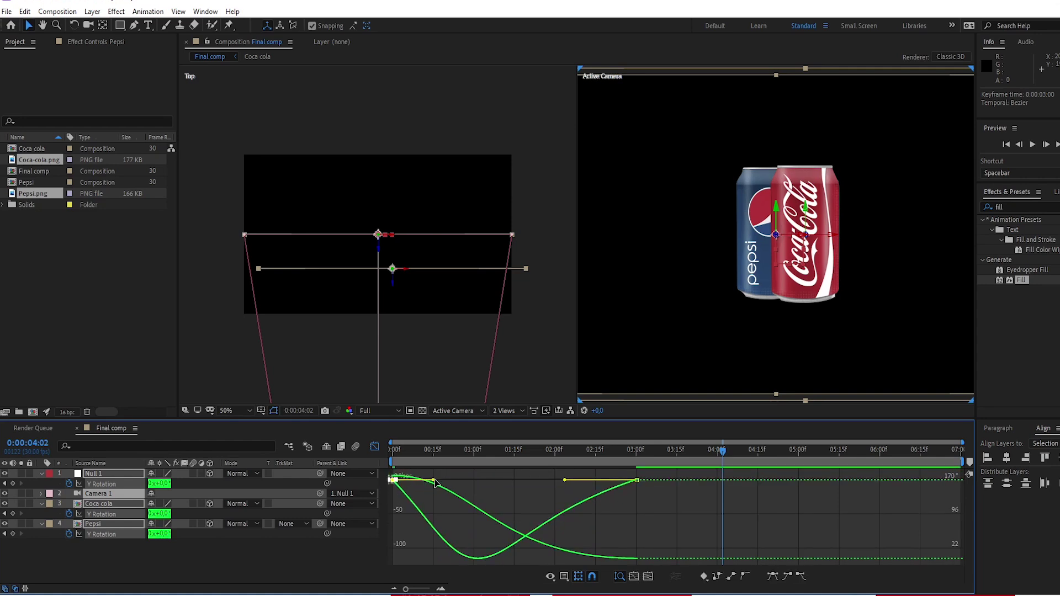
pyautogui.moveTo(434, 480); pyautogui.dragTo(457, 480)
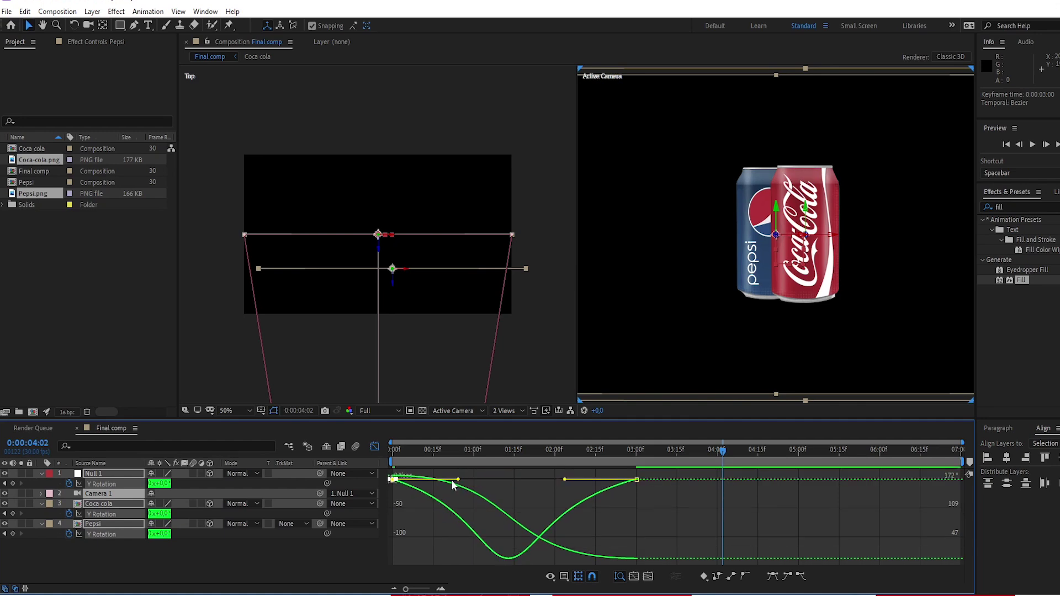
pyautogui.click(374, 447)
pyautogui.click(42, 473)
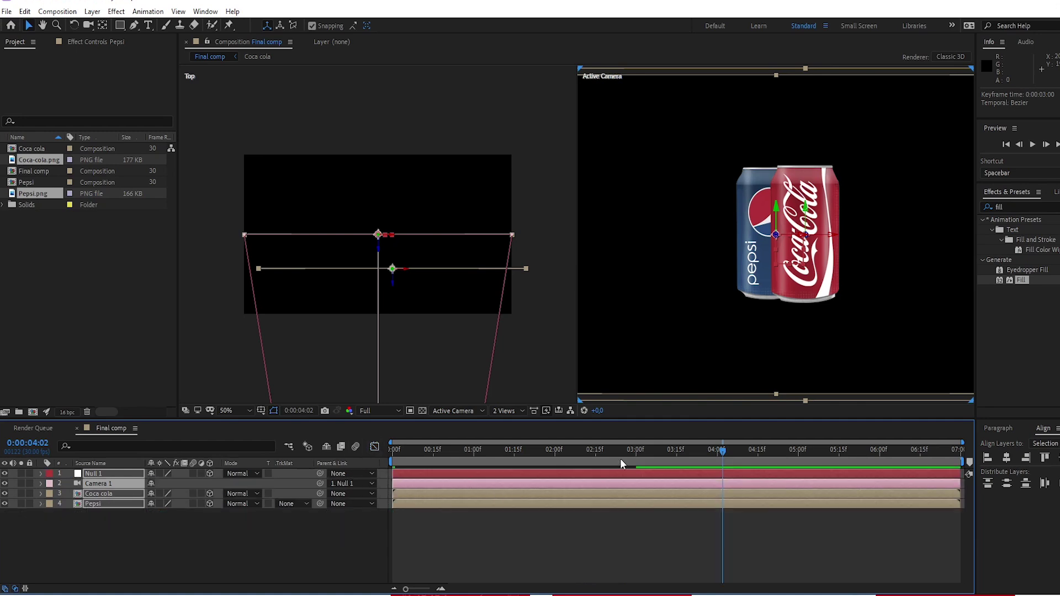
pyautogui.moveTo(700, 451); pyautogui.dragTo(310, 454)
pyautogui.press('space')
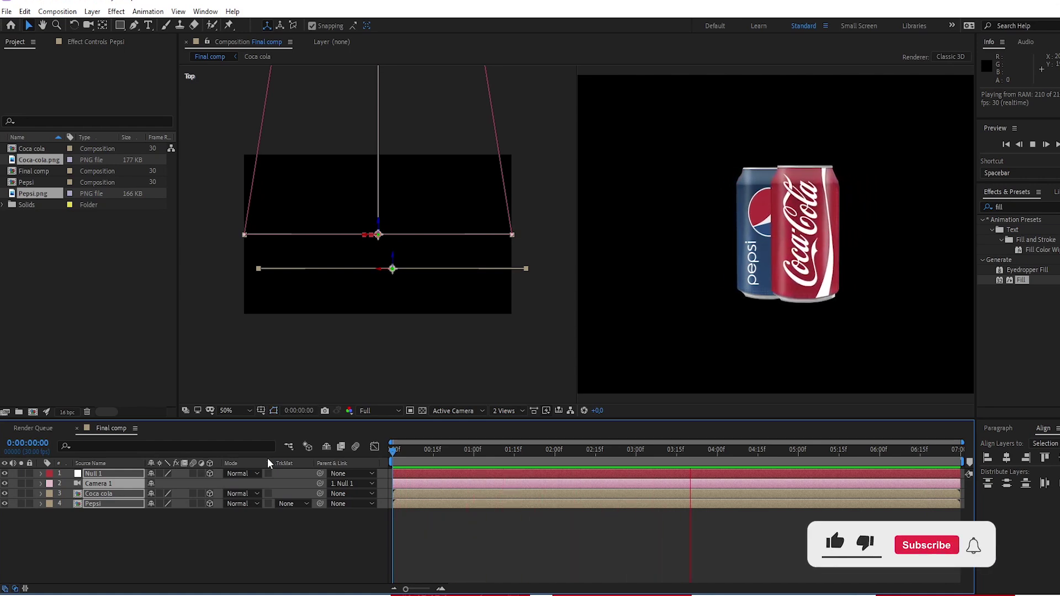
pyautogui.press('space')
pyautogui.click(265, 540)
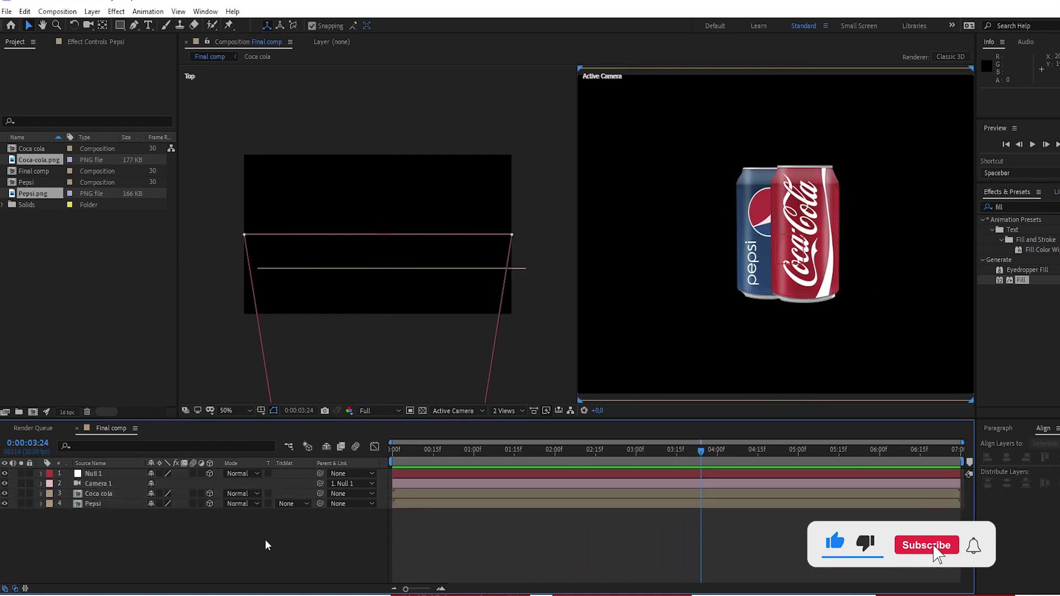
pyautogui.click(661, 450)
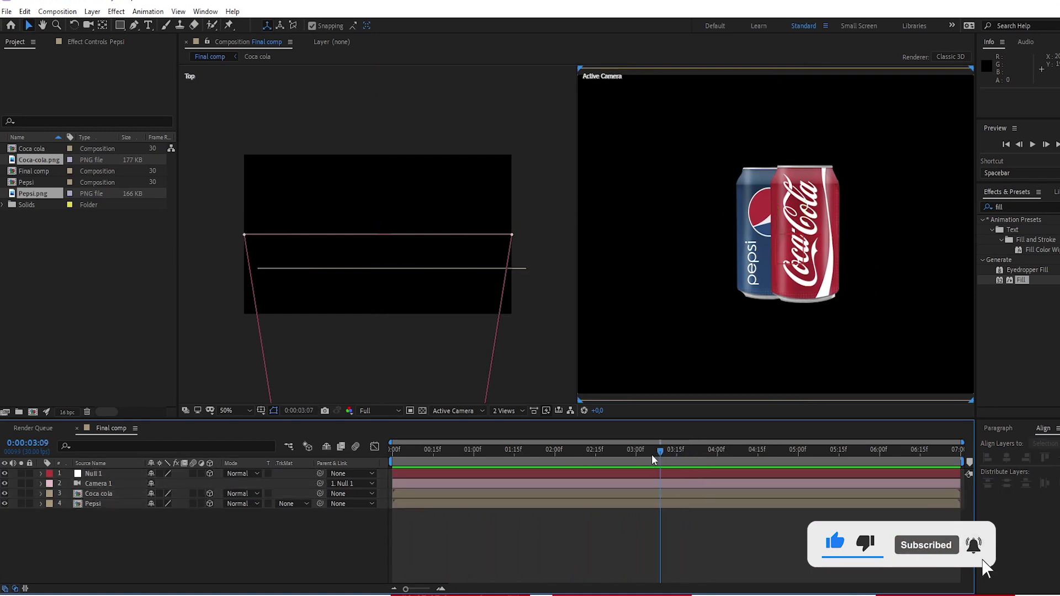
pyautogui.moveTo(651, 456); pyautogui.dragTo(373, 455)
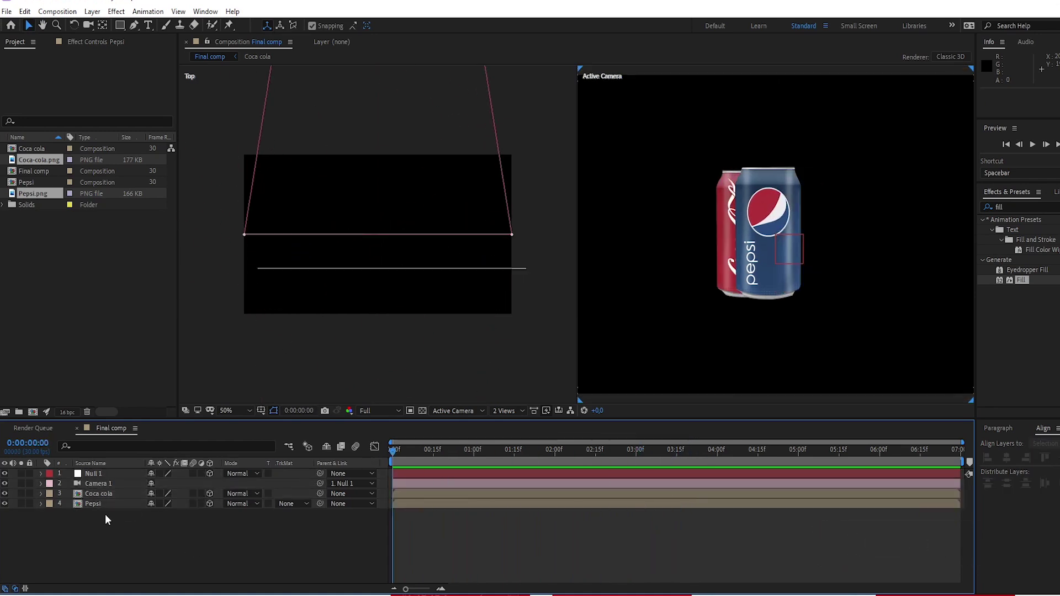
# In Camera 1's Camera Options, turn Depth of Field on, set Aperture 400 and Blur Level 400%.
pyautogui.click(98, 484)
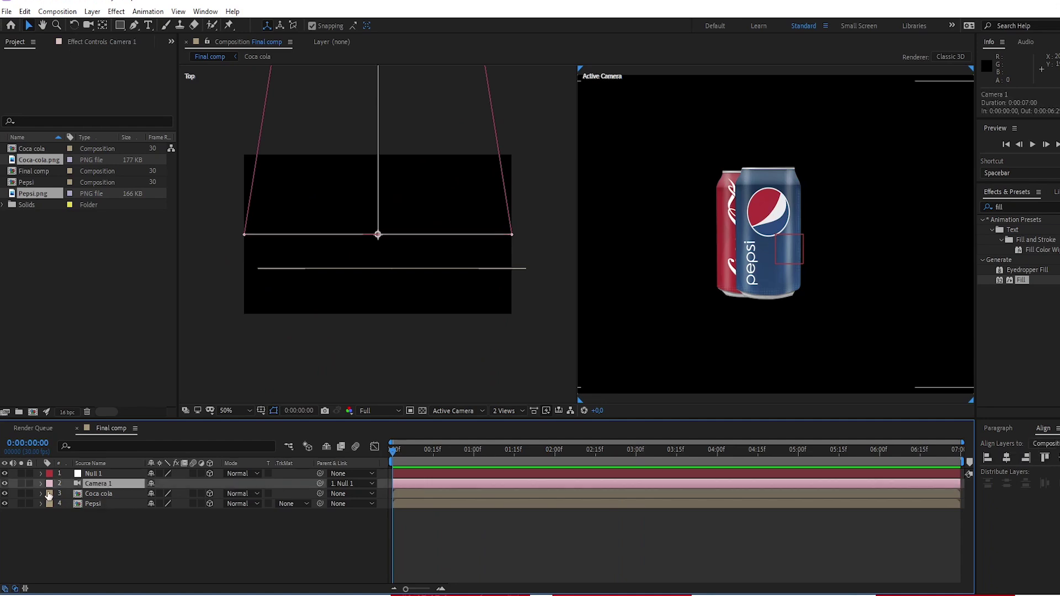
pyautogui.click(41, 484)
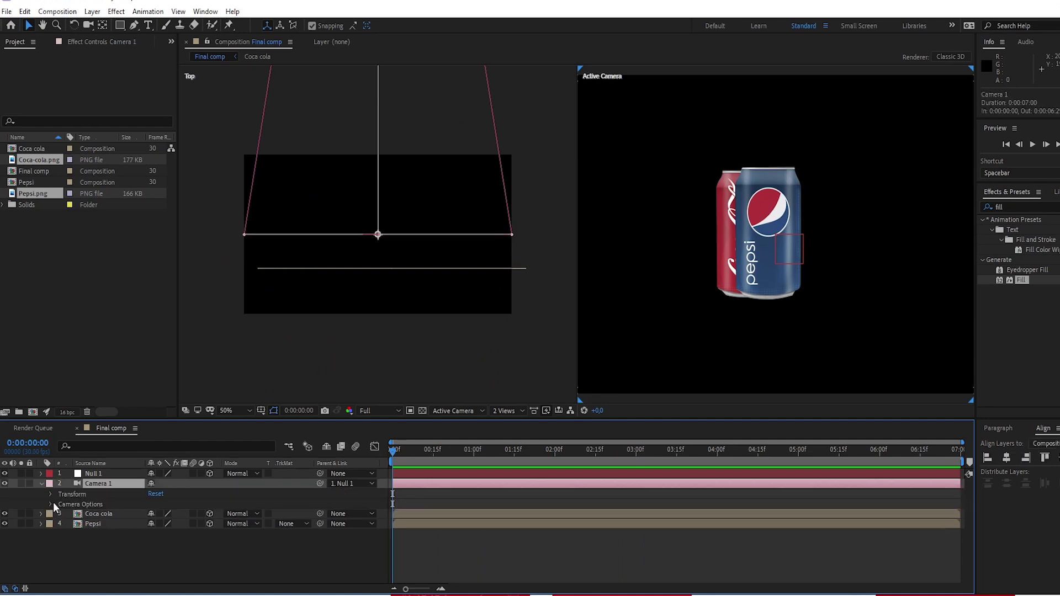
pyautogui.click(50, 504)
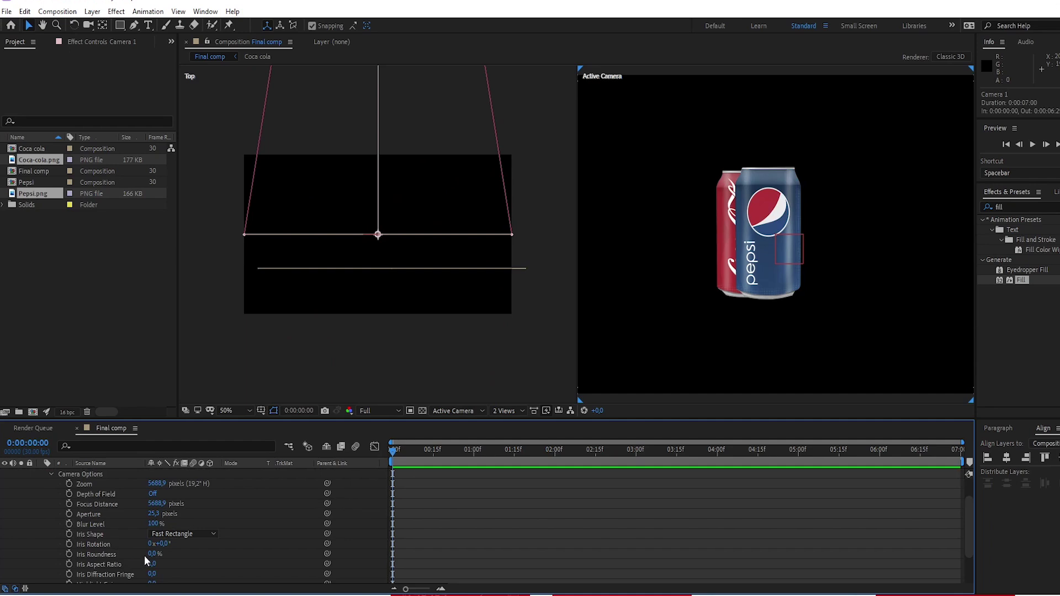
pyautogui.click(155, 494)
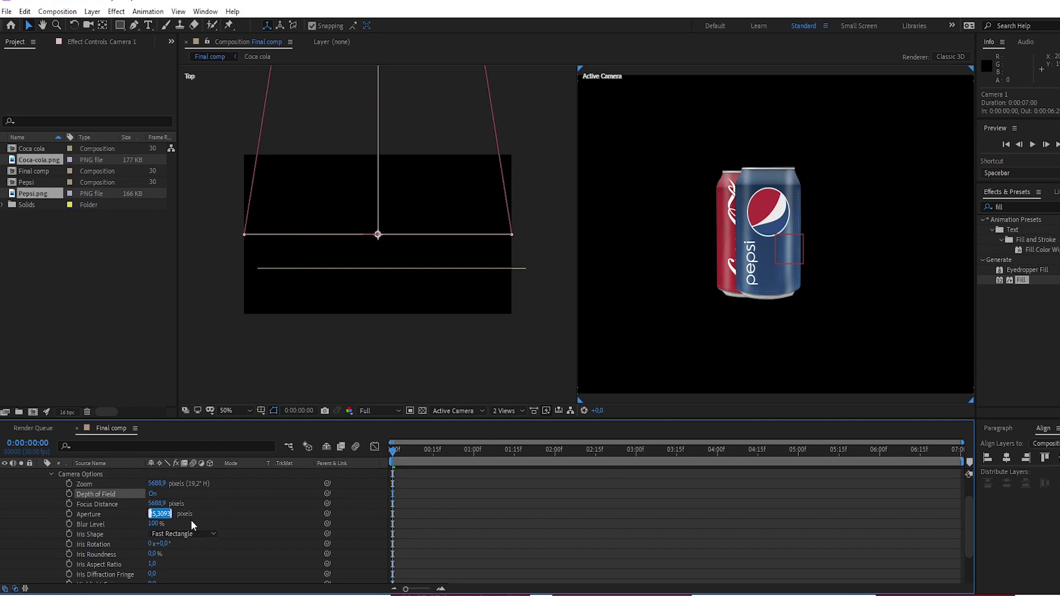
pyautogui.write('400')
pyautogui.press('Return')
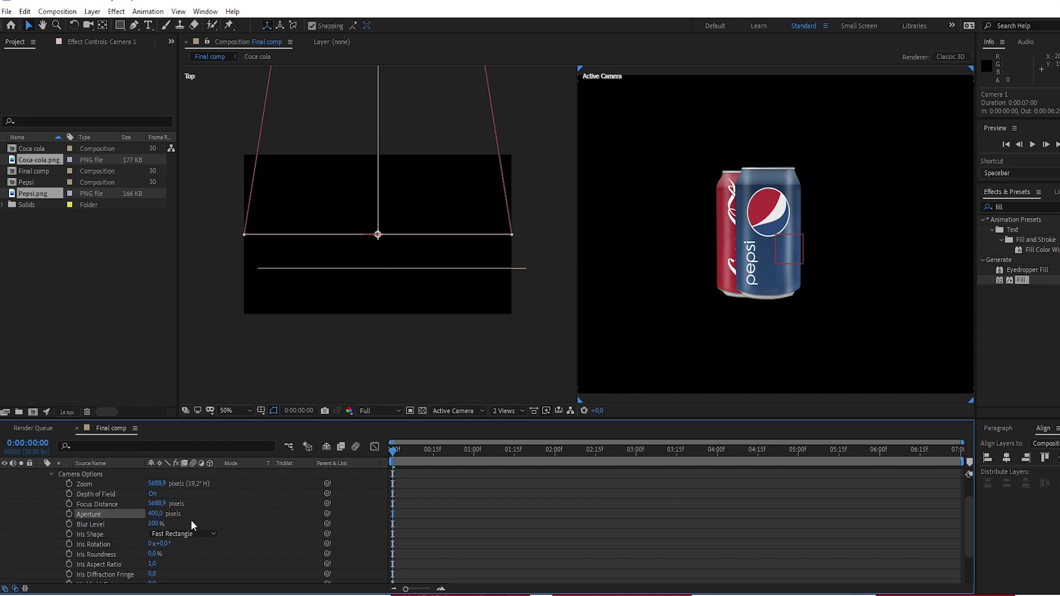
pyautogui.click(154, 524)
pyautogui.write('400')
pyautogui.press('Return')
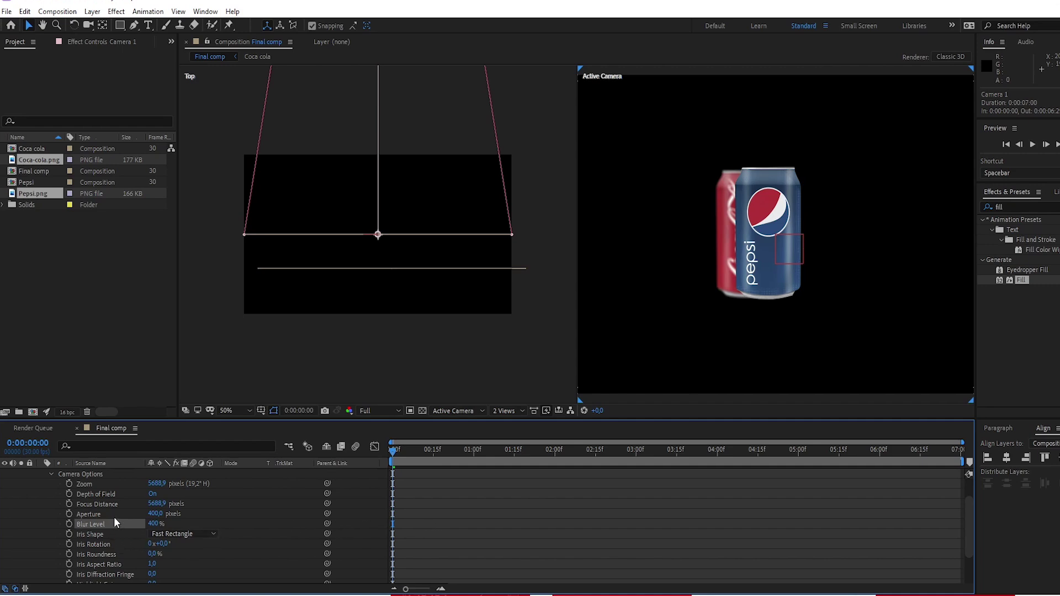
# Keyframe Camera 1's Focus Distance at 0:00, lower it to 5462,9 at 3:00, then preview.
pyautogui.click(69, 503)
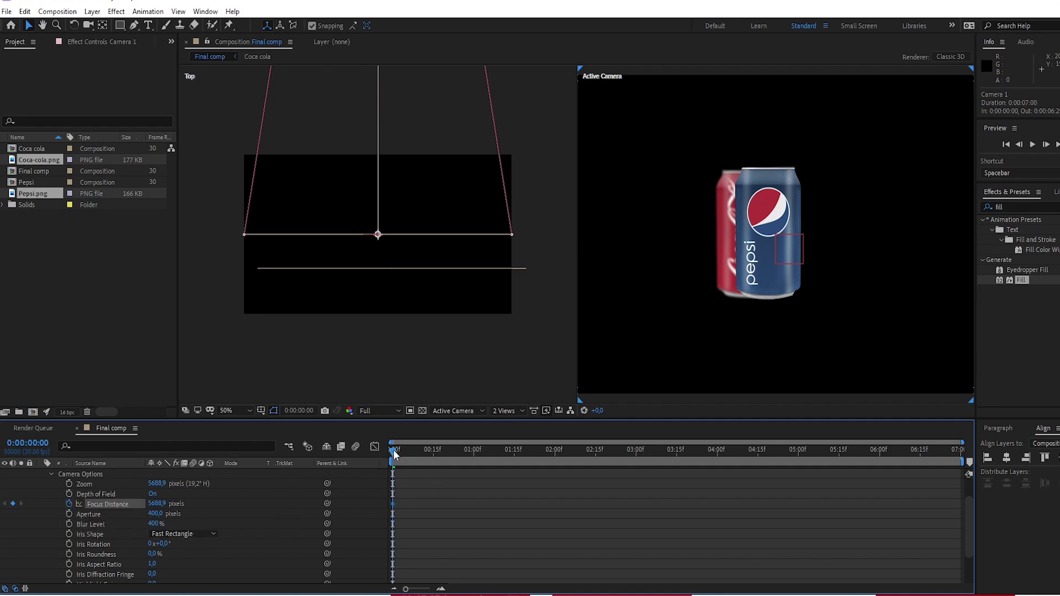
pyautogui.moveTo(393, 450); pyautogui.dragTo(637, 501)
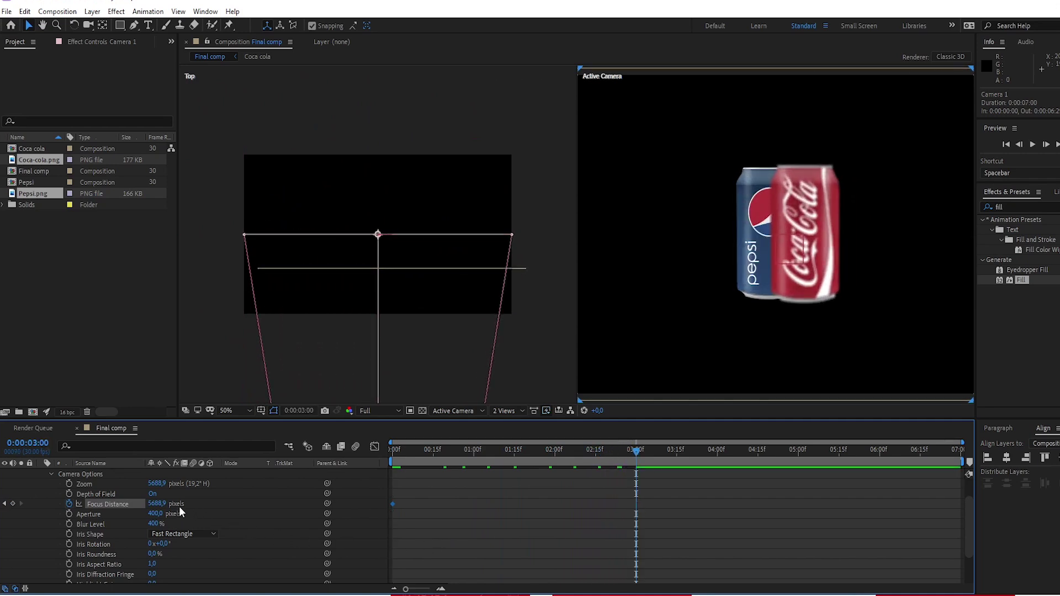
pyautogui.moveTo(156, 504); pyautogui.dragTo(43, 517)
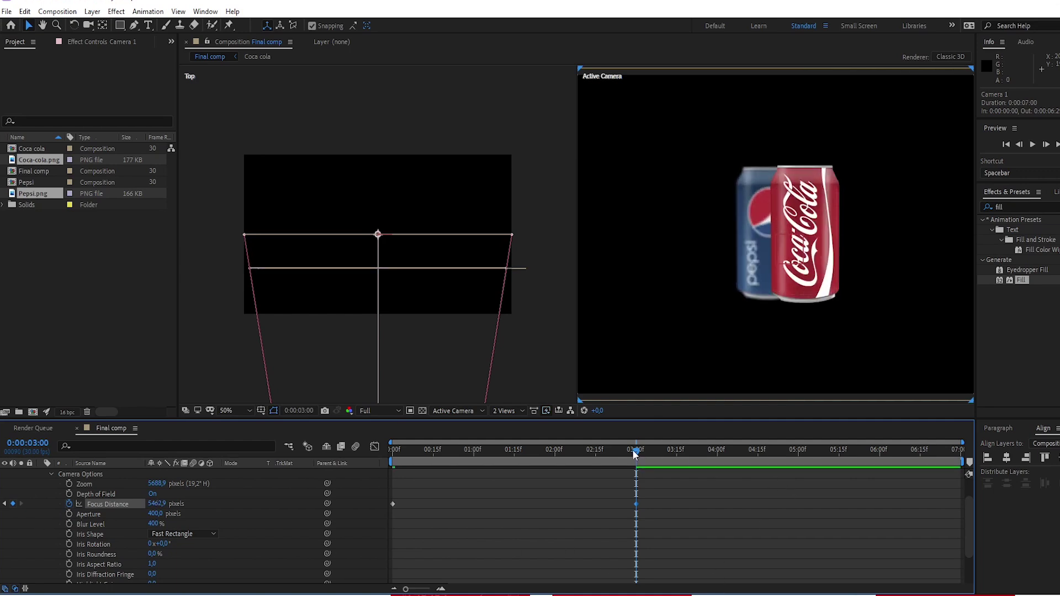
pyautogui.moveTo(635, 453); pyautogui.dragTo(310, 480)
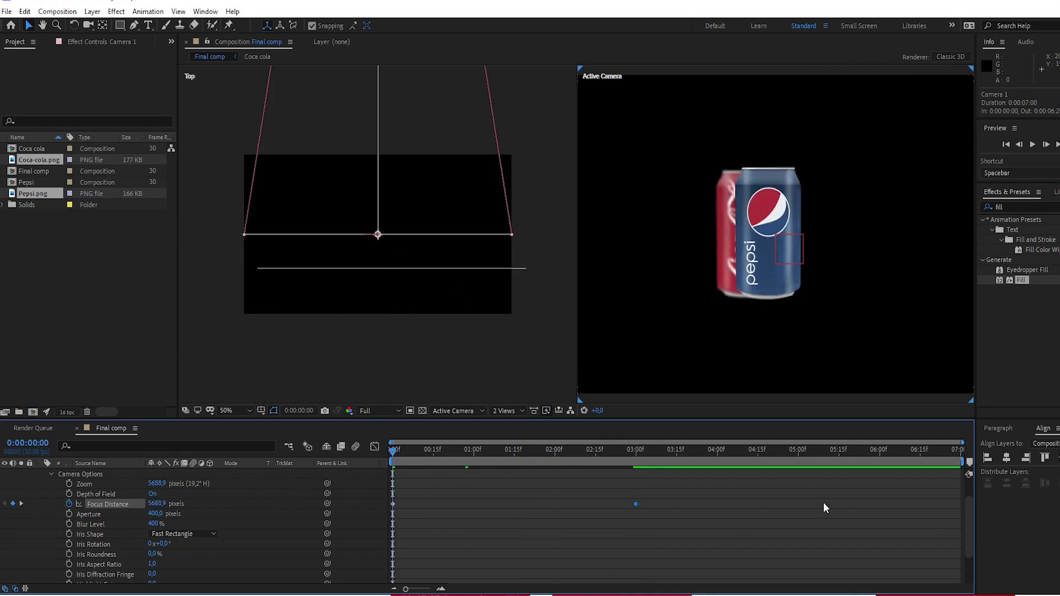
pyautogui.press('space')
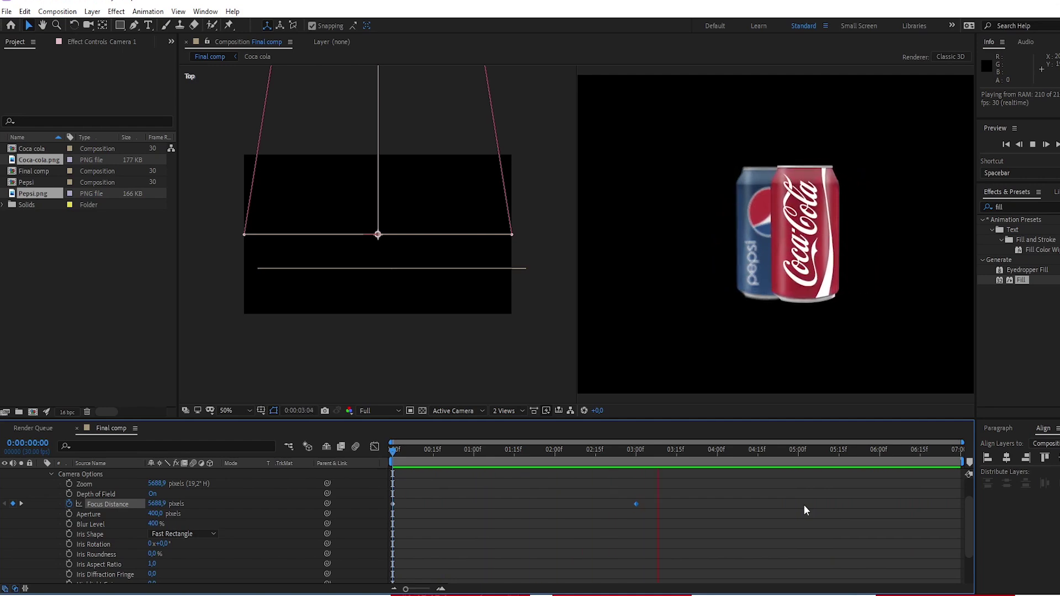
# Apply Easy Ease to Camera 1's two Focus Distance keyframes, then collapse the camera layer.
pyautogui.press('space')
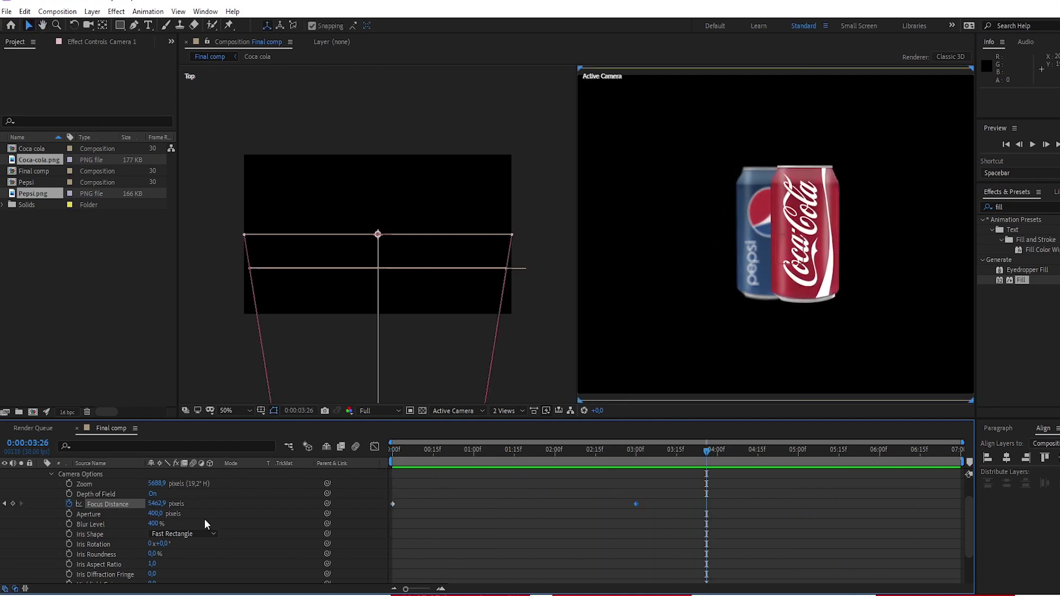
pyautogui.moveTo(383, 492); pyautogui.dragTo(646, 511)
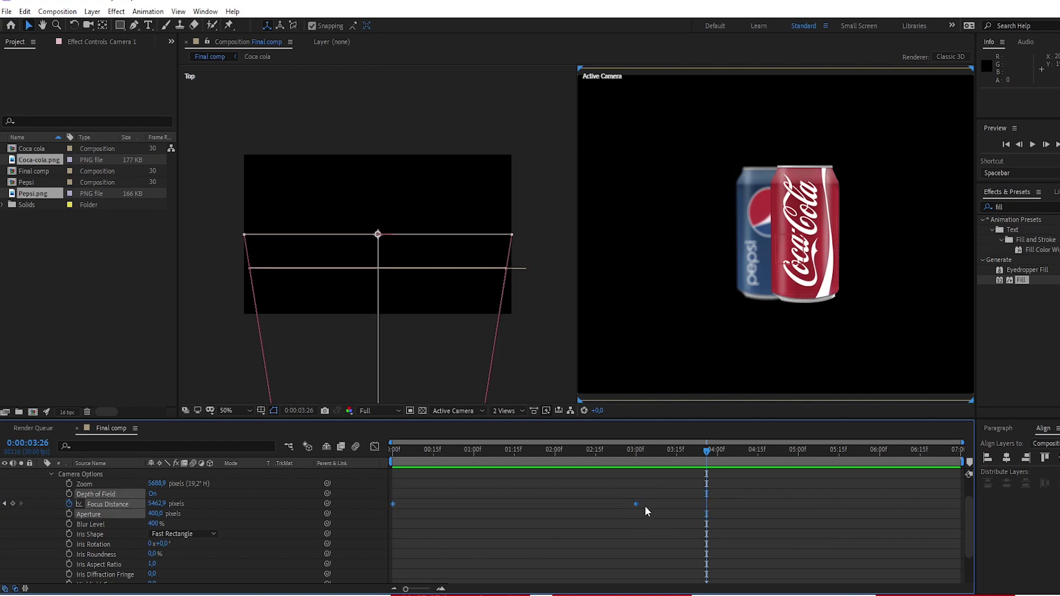
pyautogui.rightClick(638, 504)
pyautogui.moveTo(661, 497)
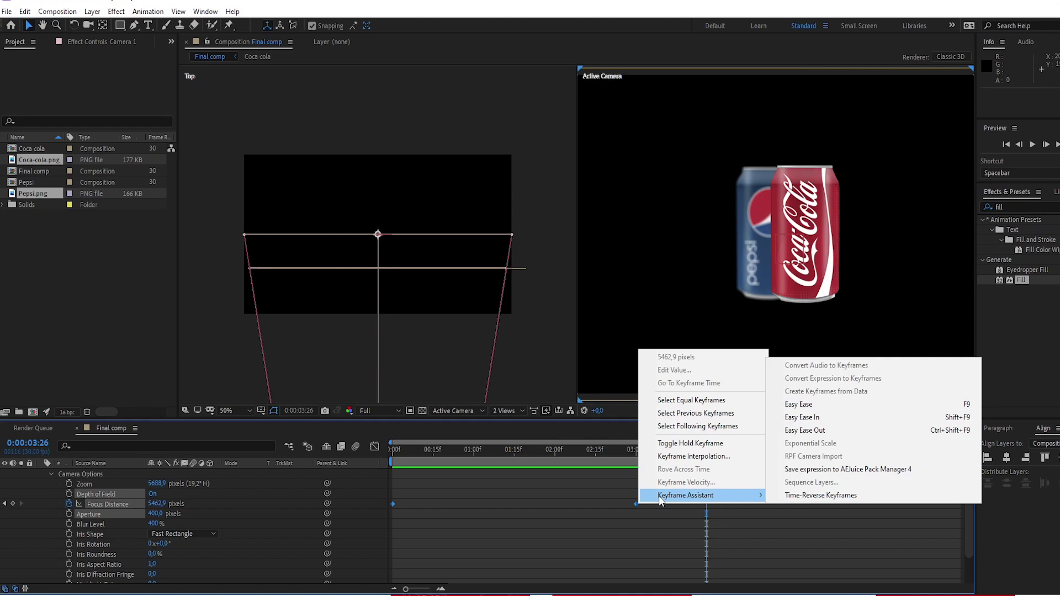
pyautogui.click(805, 404)
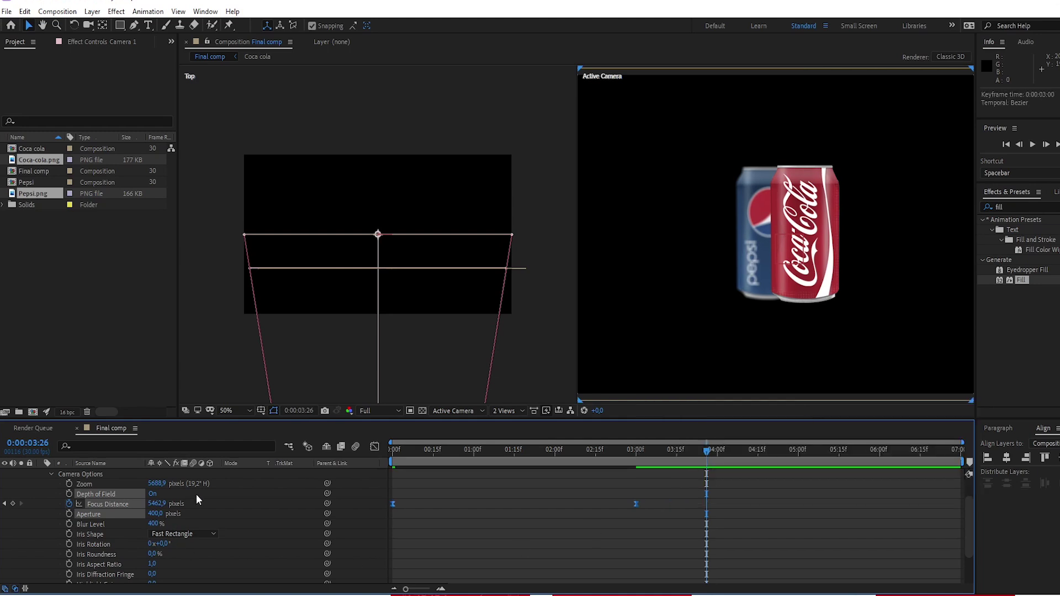
pyautogui.scroll(3, 30, 509)
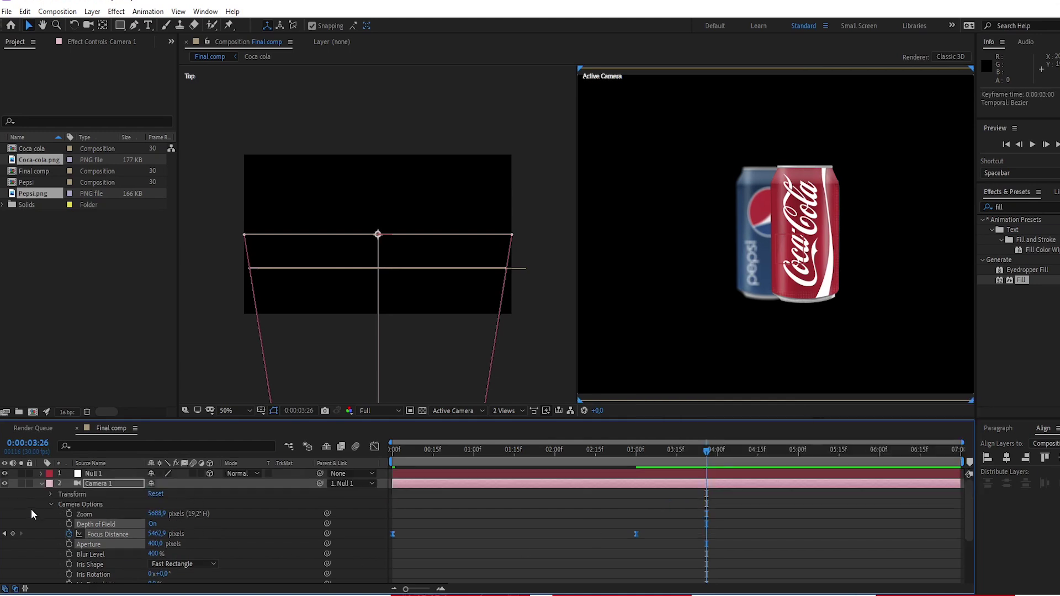
pyautogui.click(41, 483)
pyautogui.click(131, 562)
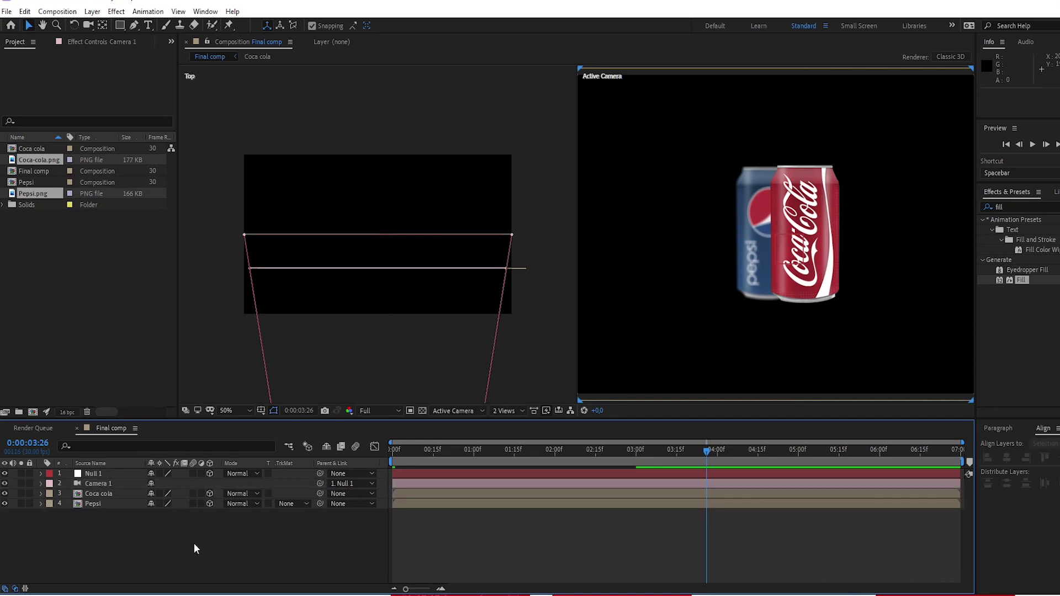
# Create a new solid named BG and move it to the bottom of the layer stack.
pyautogui.rightClick(134, 557)
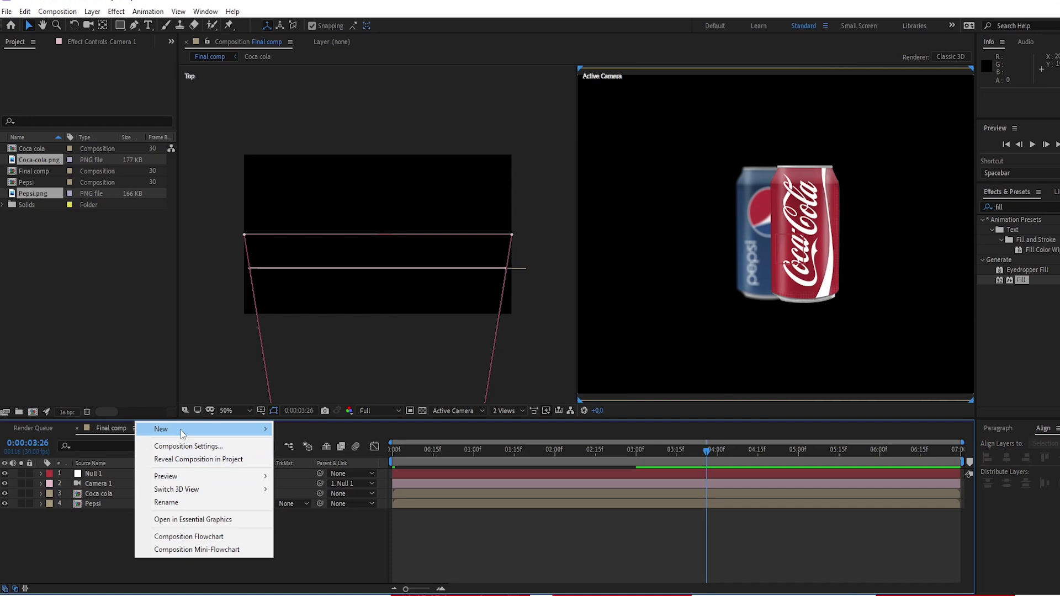
pyautogui.moveTo(181, 429)
pyautogui.click(313, 457)
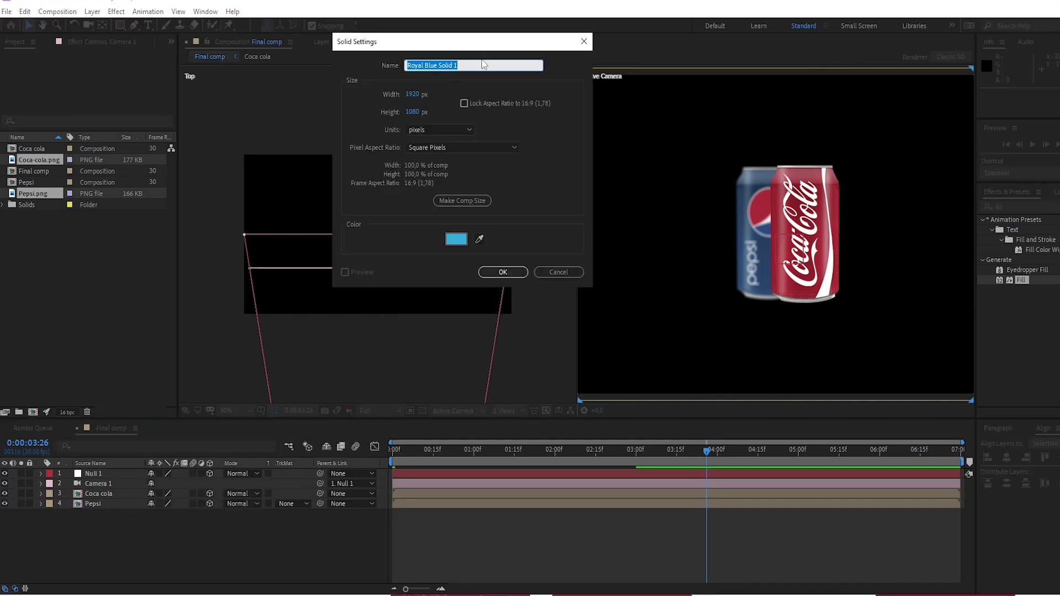
pyautogui.write('BG')
pyautogui.click(503, 272)
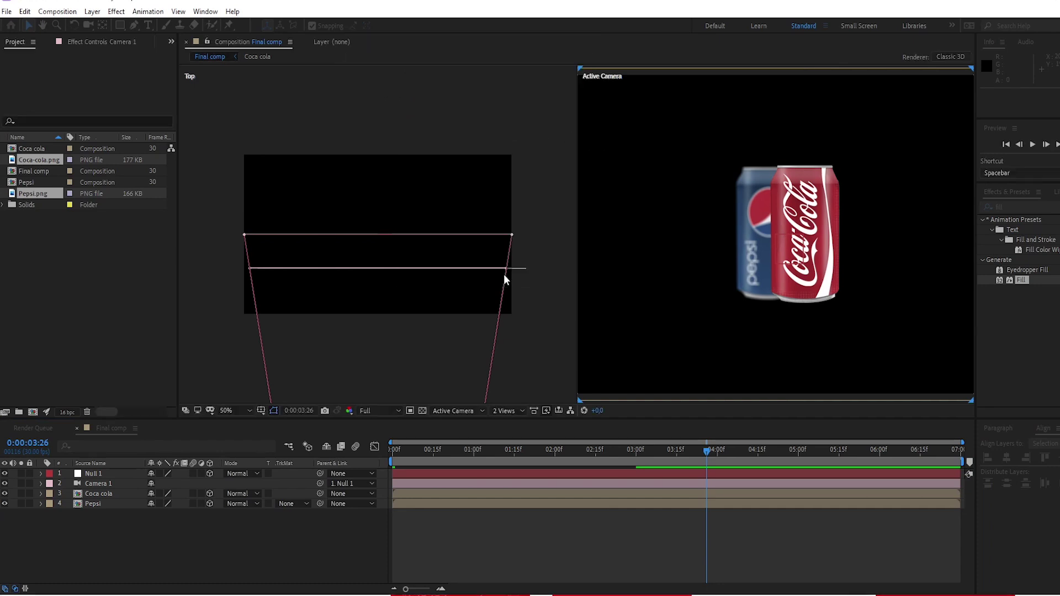
pyautogui.moveTo(108, 472); pyautogui.dragTo(98, 518)
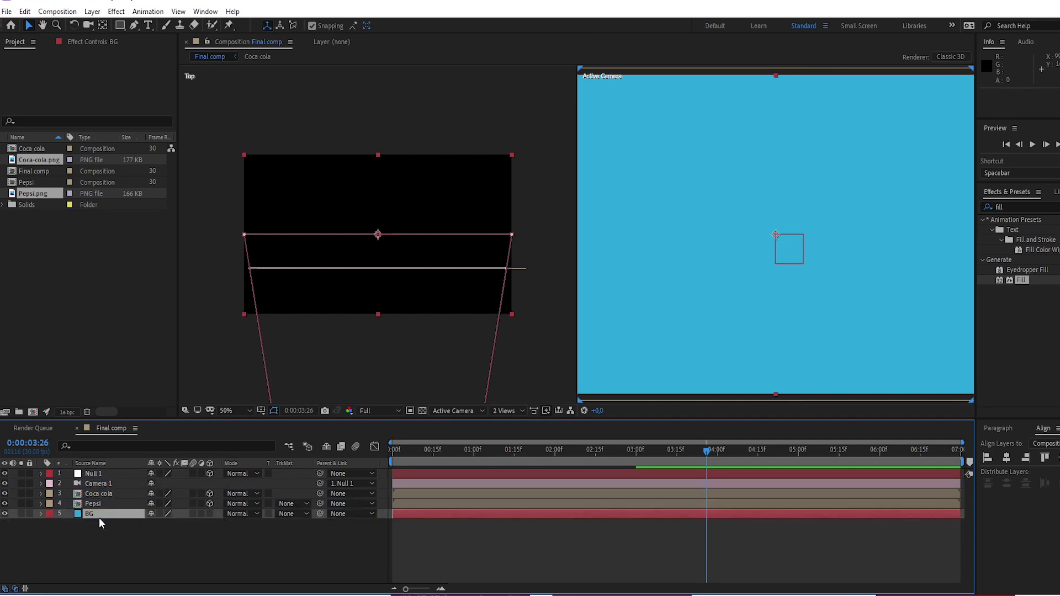
# Create a second solid named Floor.
pyautogui.rightClick(117, 562)
pyautogui.moveTo(228, 440)
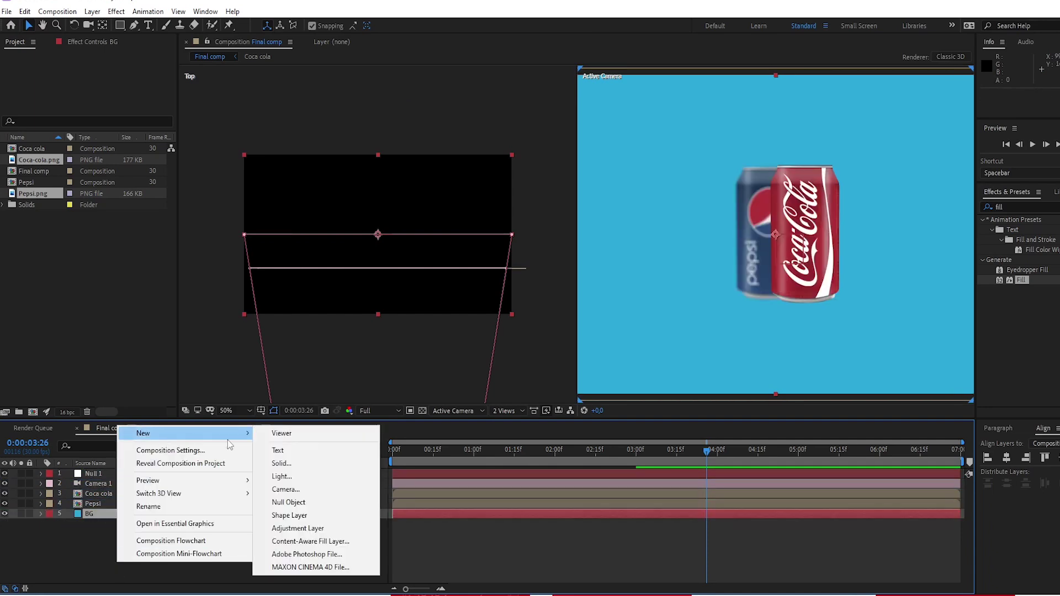
pyautogui.click(281, 463)
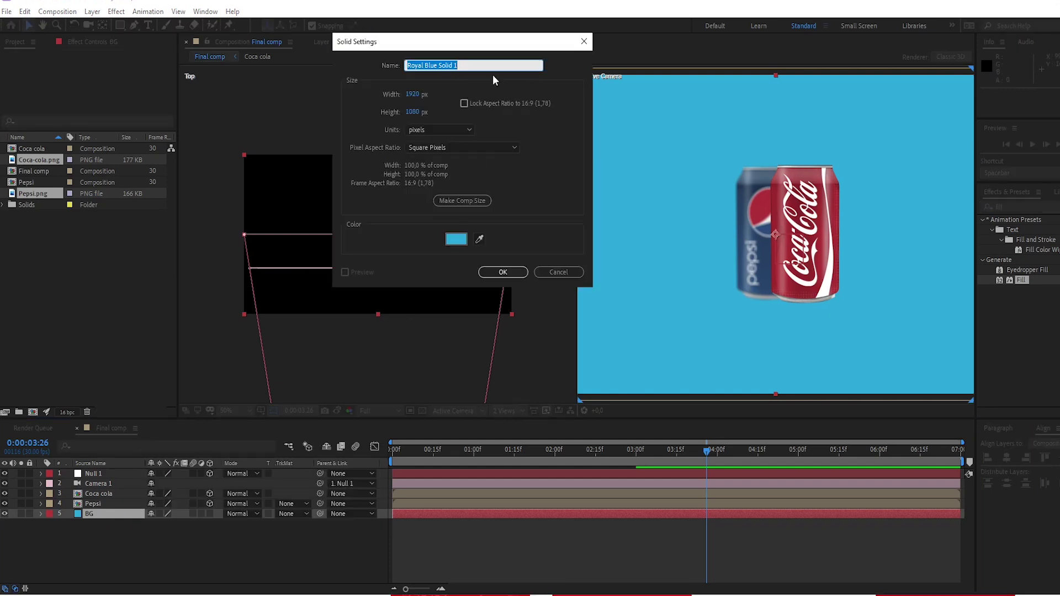
pyautogui.write('Floor')
pyautogui.click(502, 273)
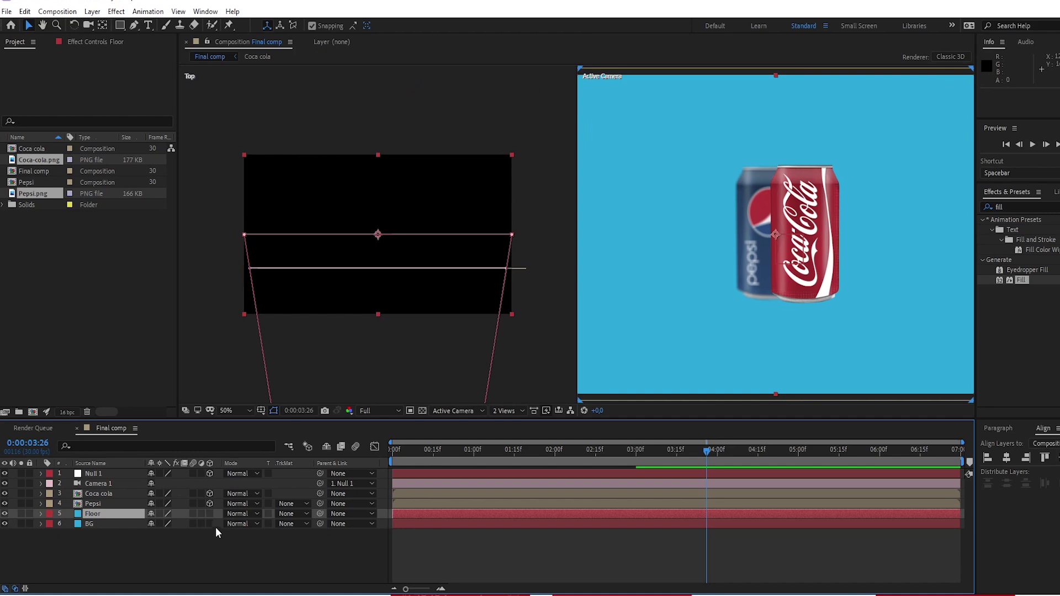
# Make the Floor layer 3D and set its X Rotation to 90° so it lies flat.
pyautogui.click(209, 514)
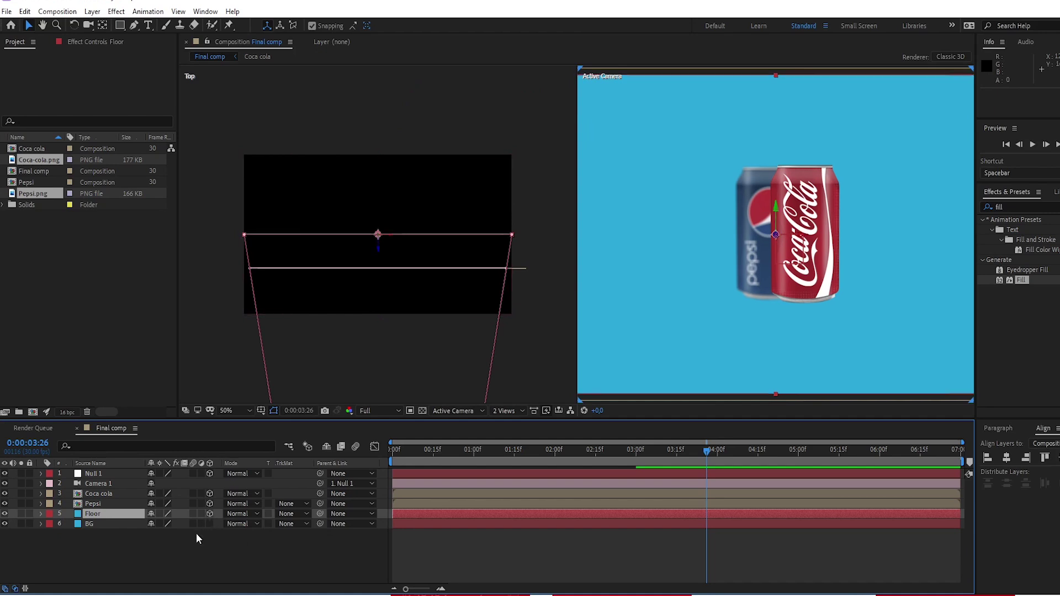
pyautogui.click(42, 514)
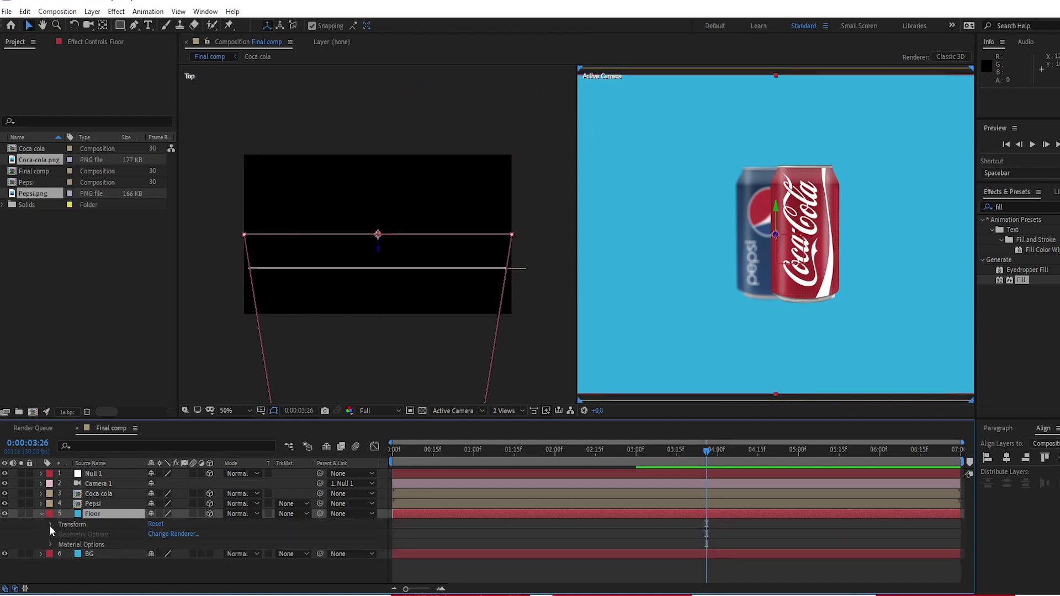
pyautogui.click(50, 525)
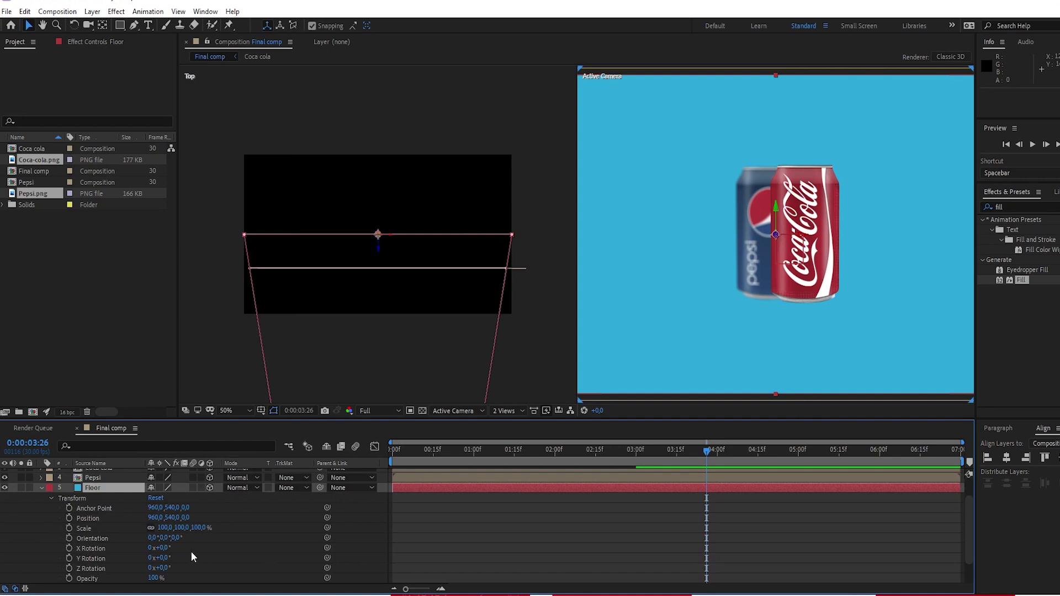
pyautogui.click(166, 548)
pyautogui.write('90')
pyautogui.press('Return')
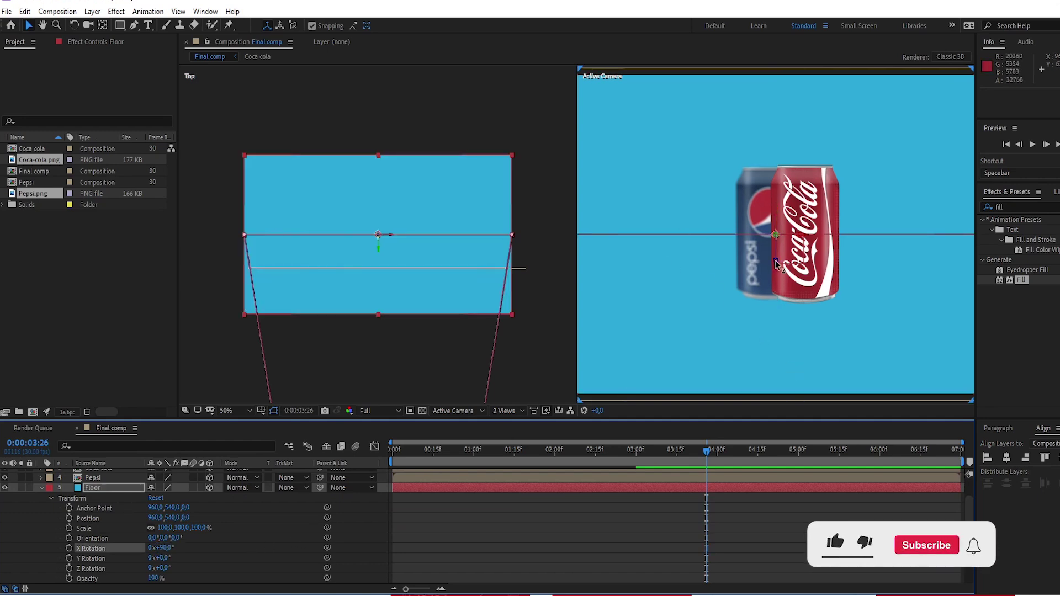
# Lower the floor plane beneath the cans and scale it up to 772%.
pyautogui.moveTo(776, 265); pyautogui.dragTo(774, 331)
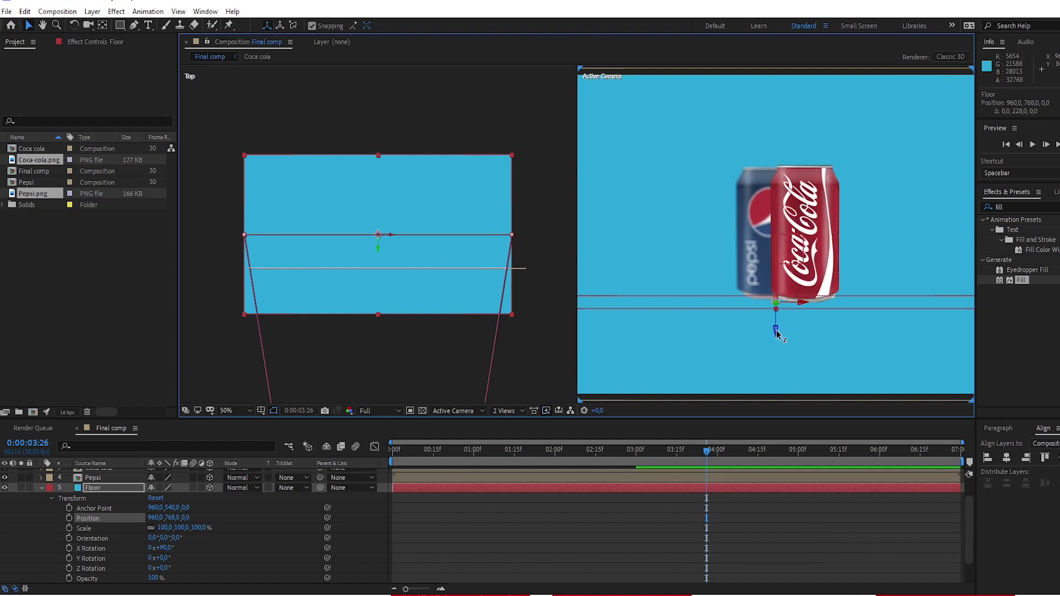
pyautogui.moveTo(775, 329); pyautogui.dragTo(775, 331)
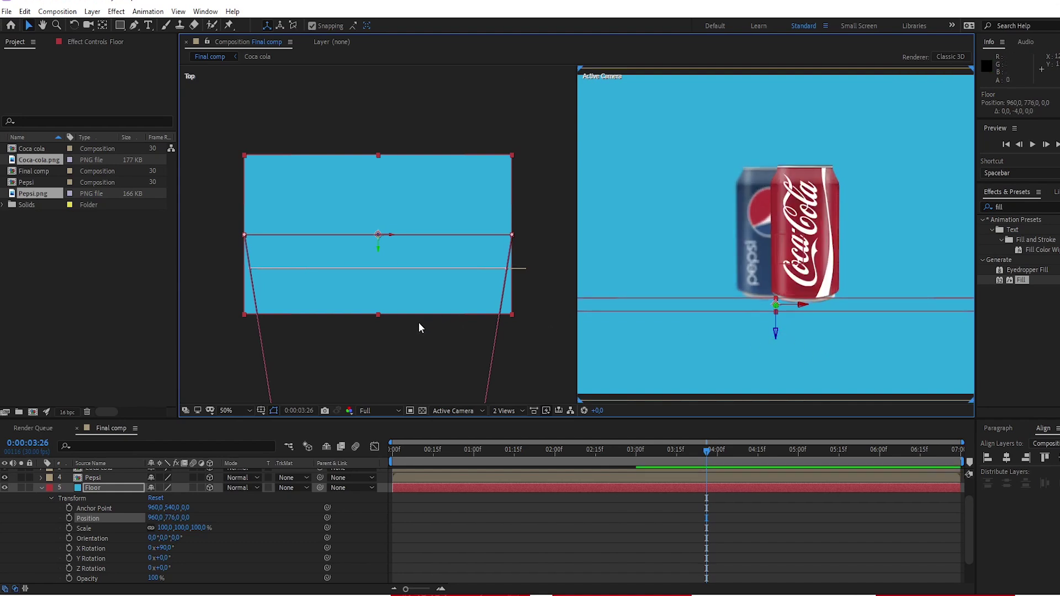
pyautogui.click(131, 488)
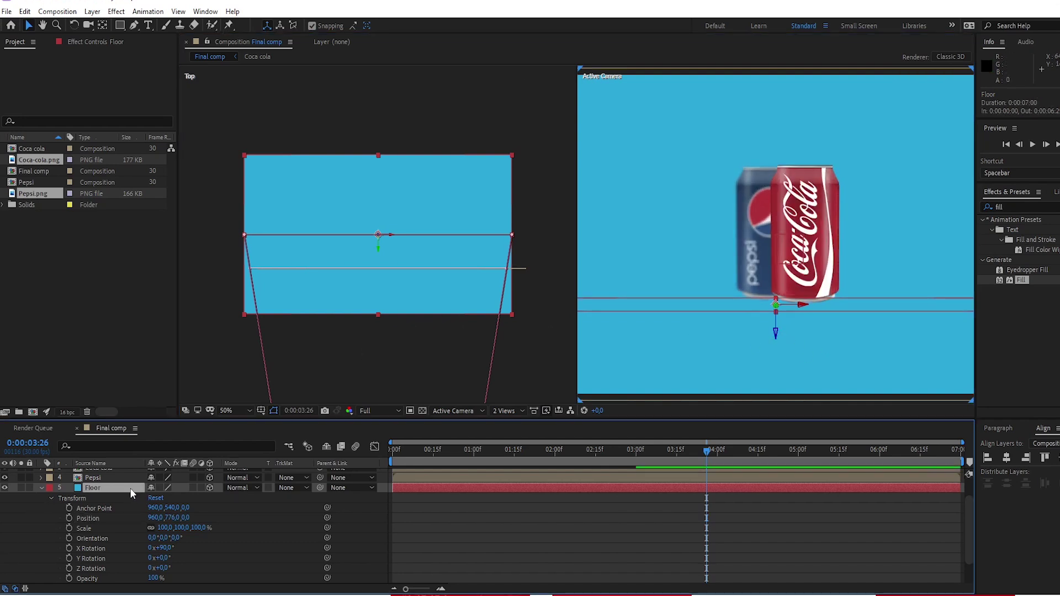
pyautogui.press('s')
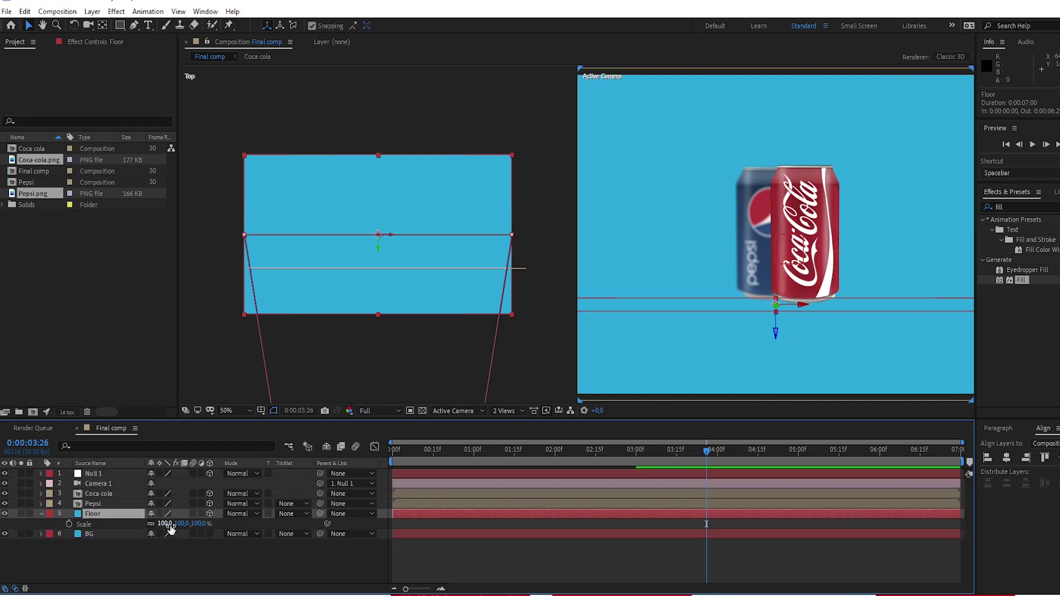
pyautogui.moveTo(165, 523); pyautogui.dragTo(544, 548)
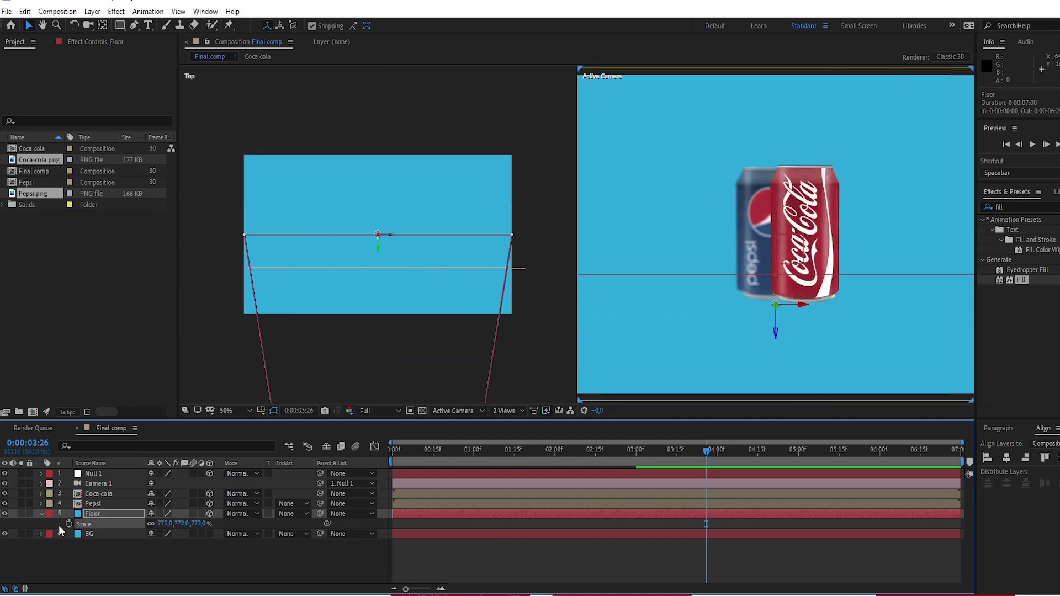
pyautogui.click(41, 514)
pyautogui.click(143, 559)
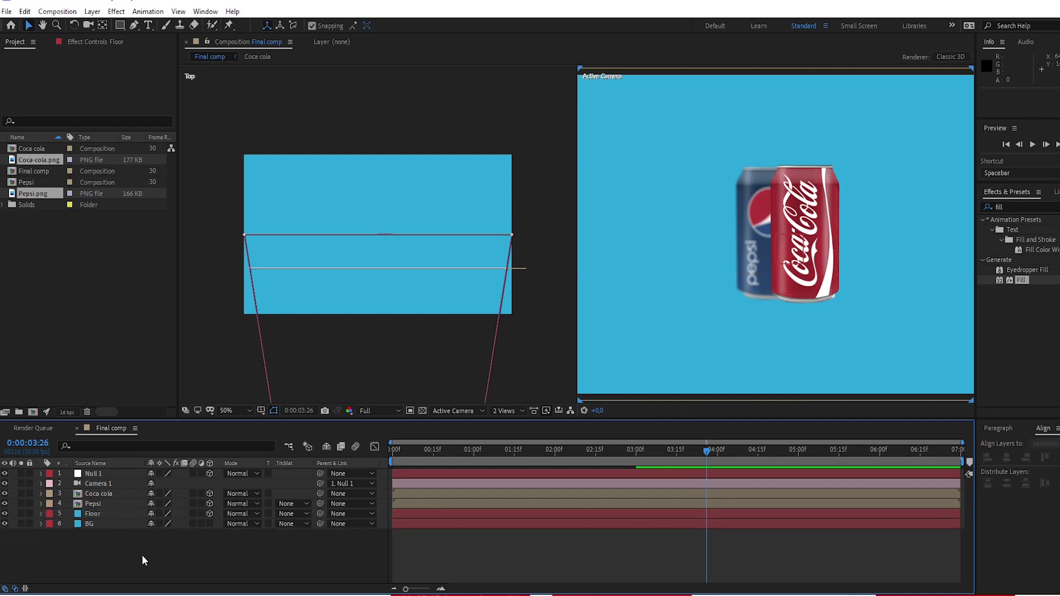
# Add a new Ambient light layer, Ambient Light 1.
pyautogui.rightClick(173, 559)
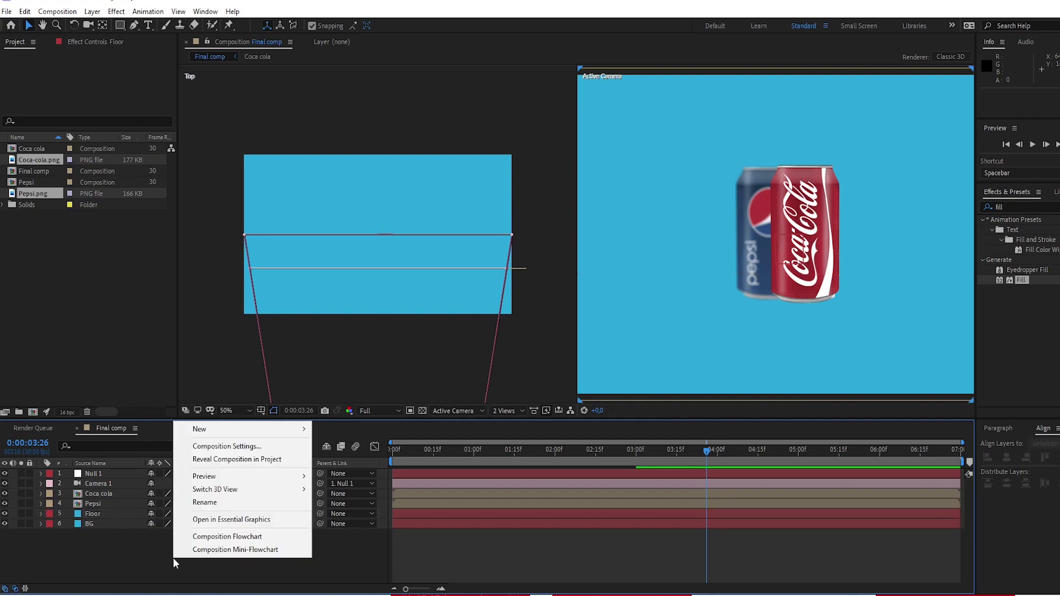
pyautogui.moveTo(214, 431)
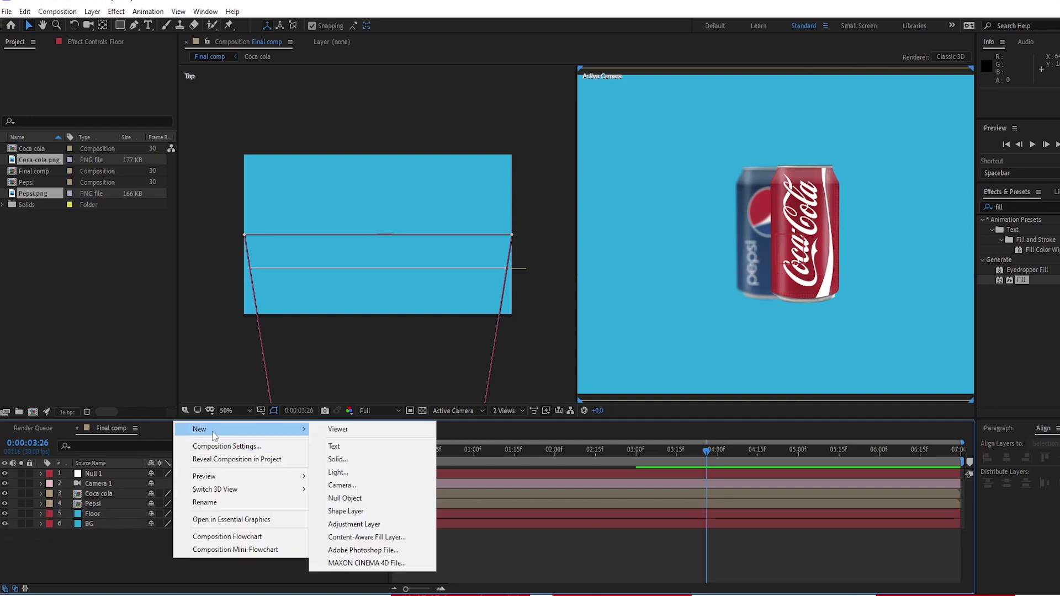
pyautogui.click(341, 473)
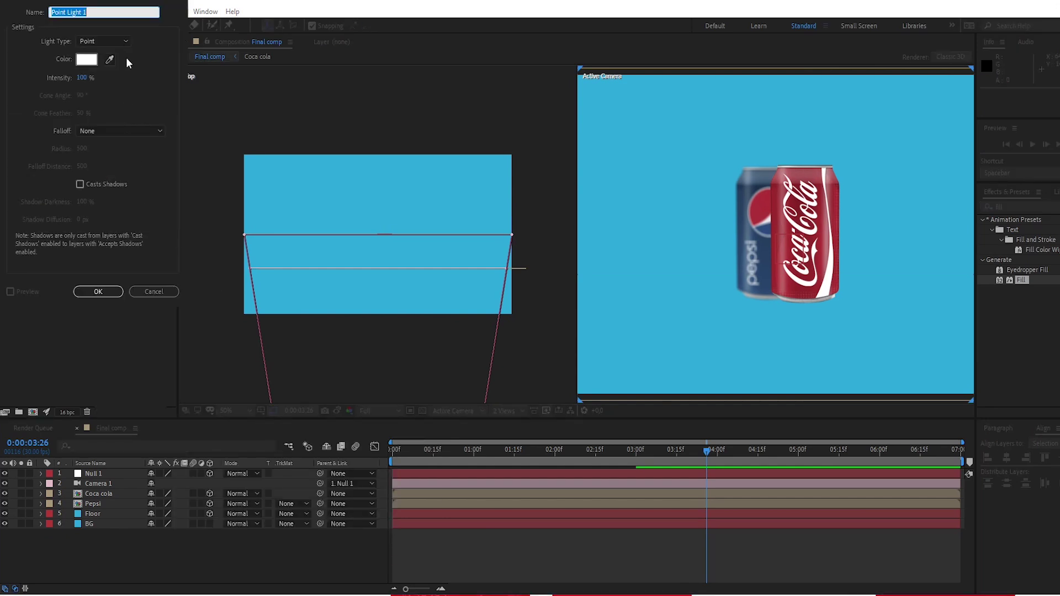
pyautogui.click(125, 41)
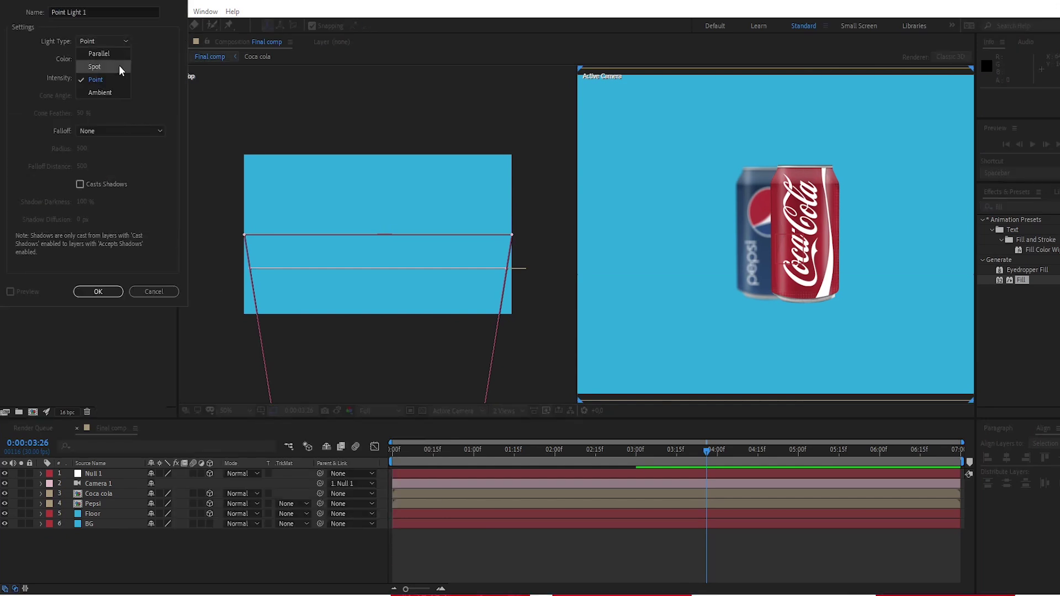
pyautogui.click(111, 92)
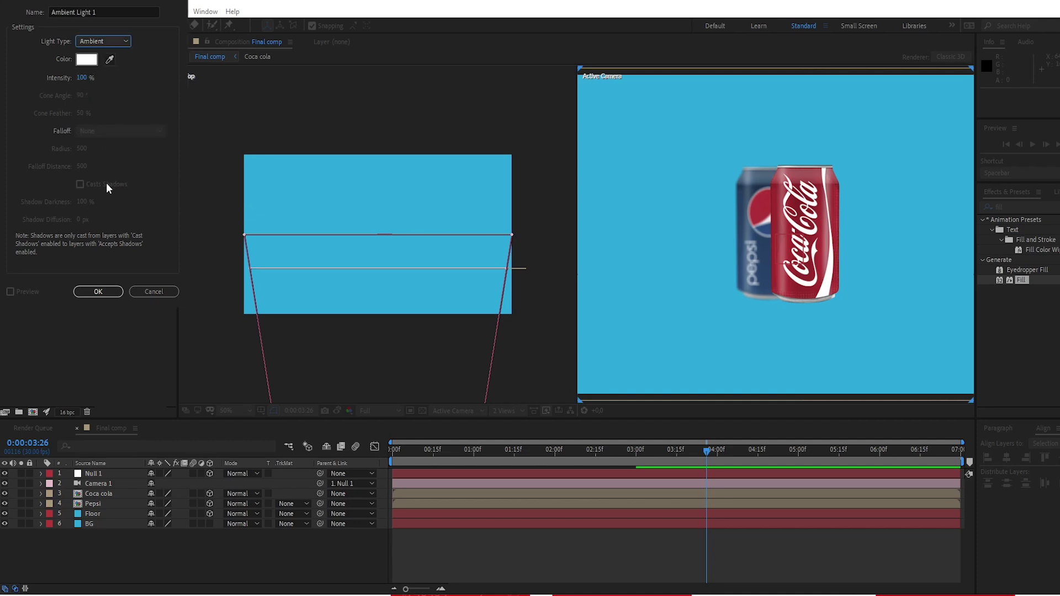
pyautogui.click(98, 292)
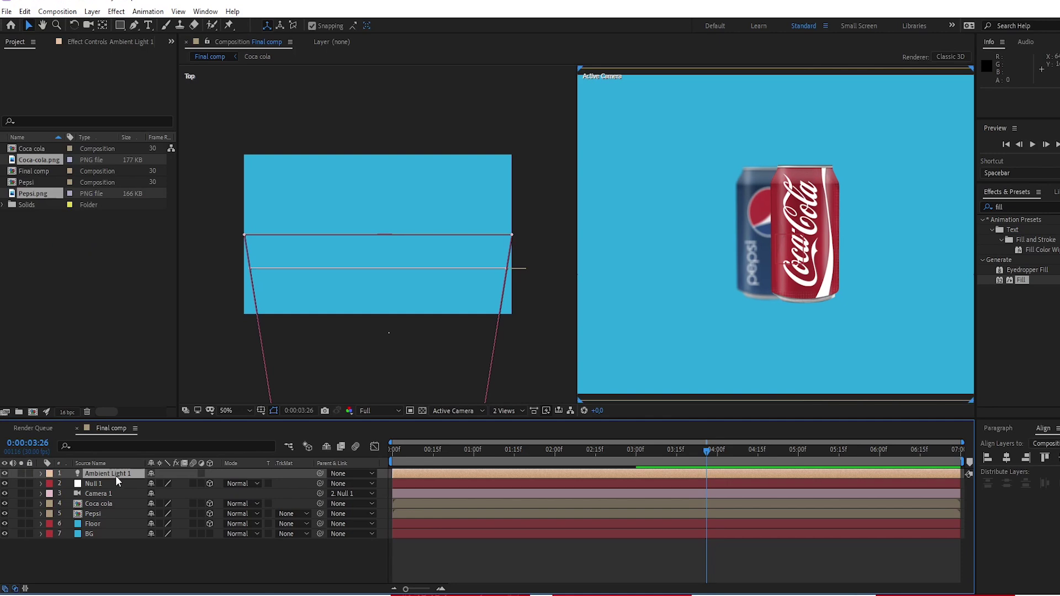
# Set Ambient Light 1's Intensity to 80%.
pyautogui.click(41, 473)
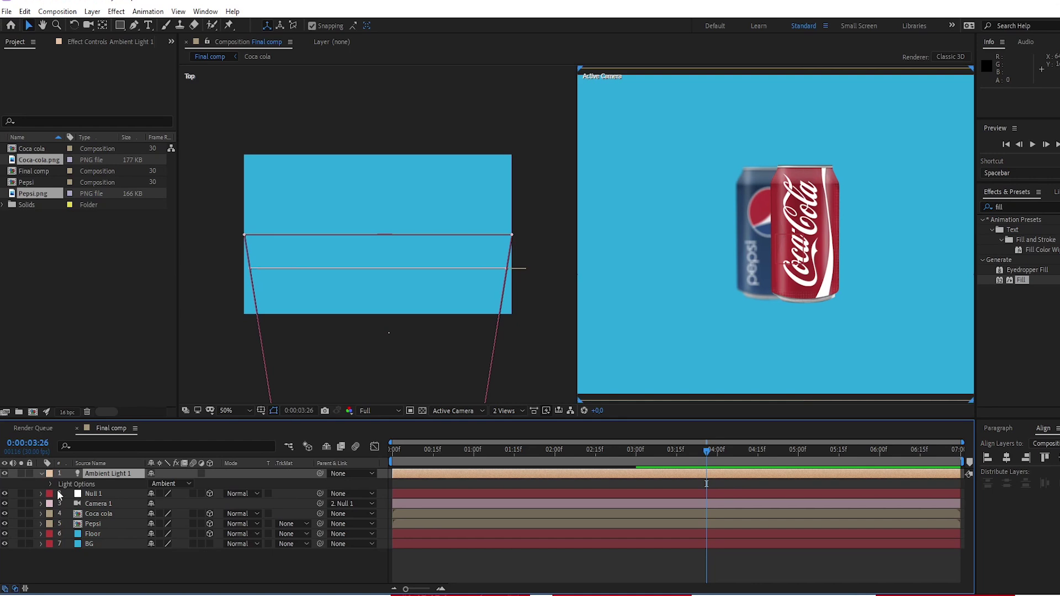
pyautogui.click(50, 484)
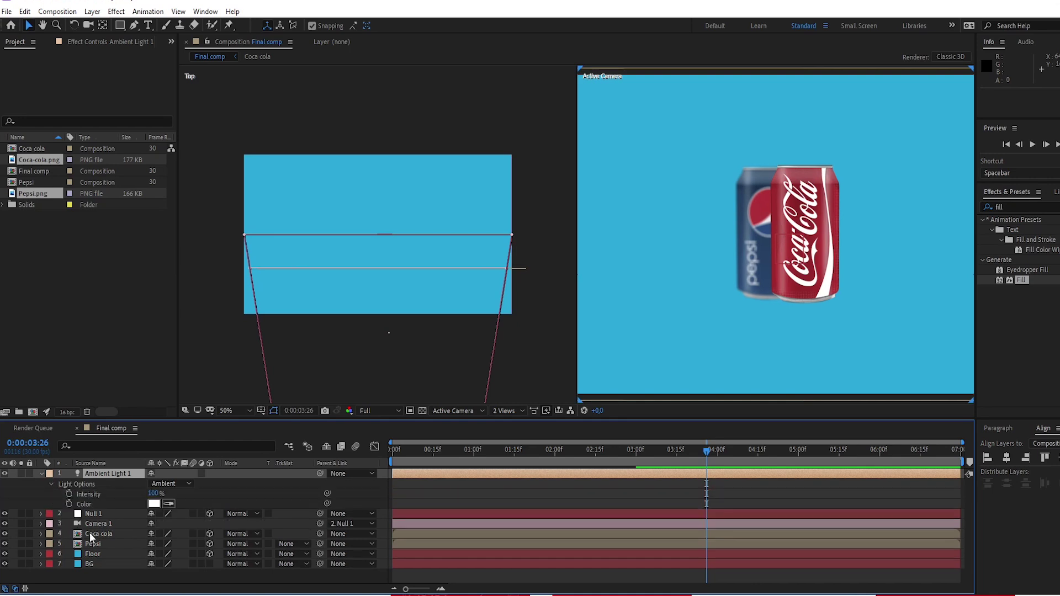
pyautogui.click(153, 494)
pyautogui.write('80')
pyautogui.press('Return')
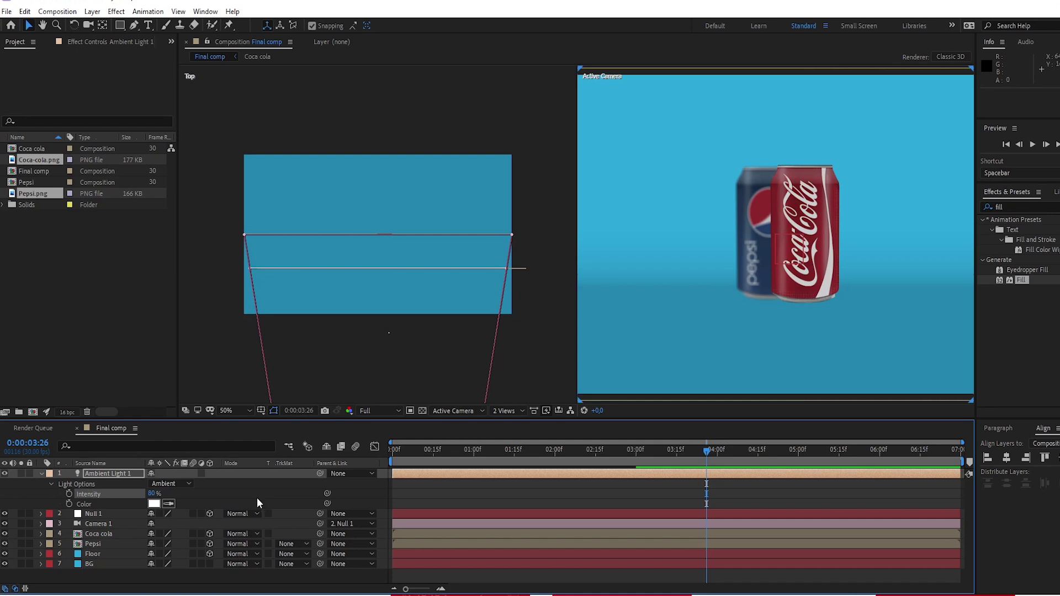
pyautogui.click(40, 474)
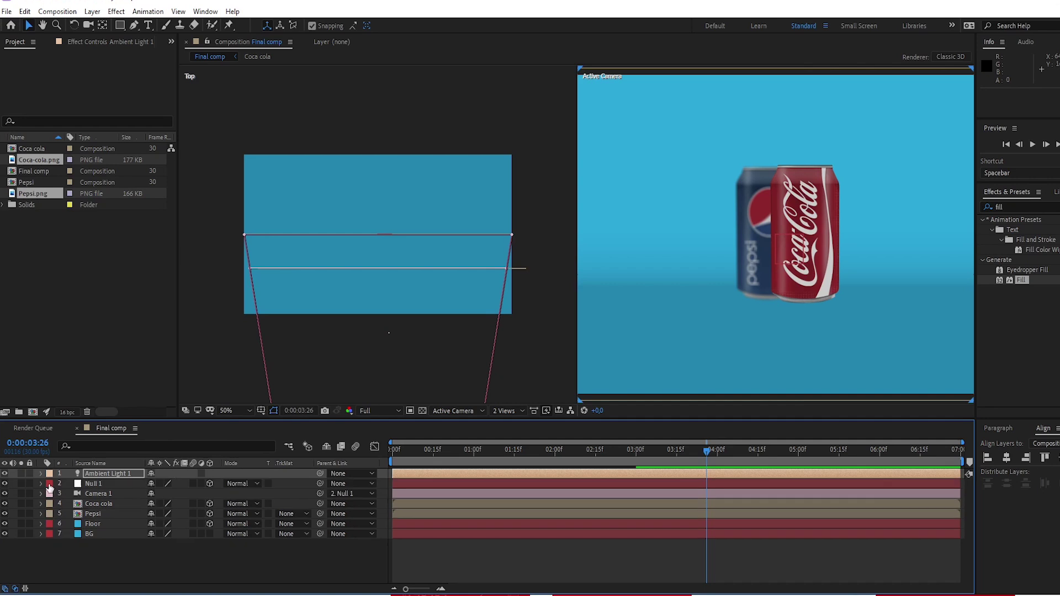
# Add a new Point light layer, Point Light 1.
pyautogui.rightClick(120, 564)
pyautogui.moveTo(165, 435)
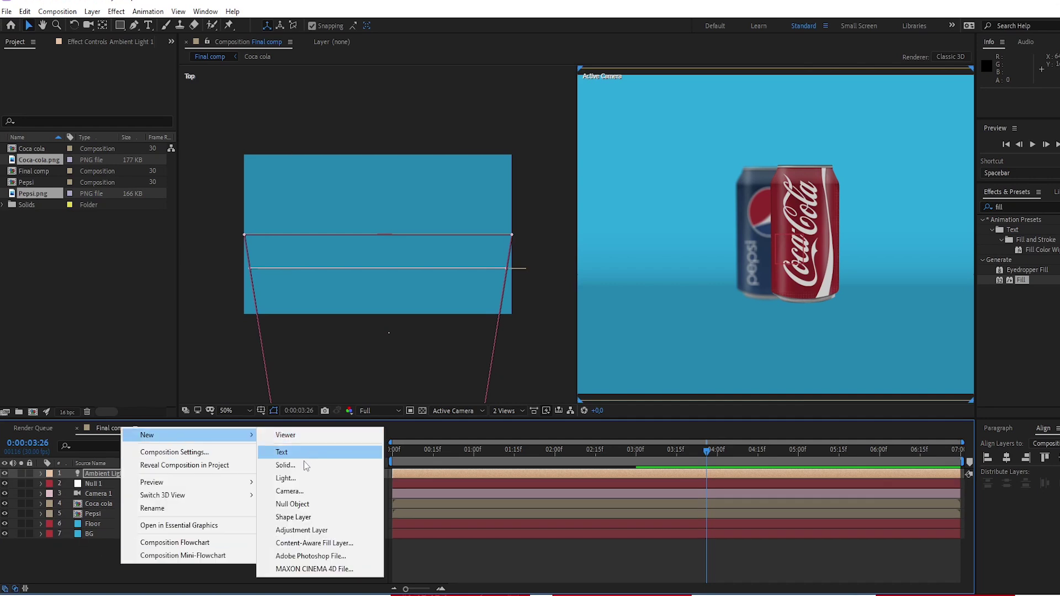
pyautogui.click(304, 483)
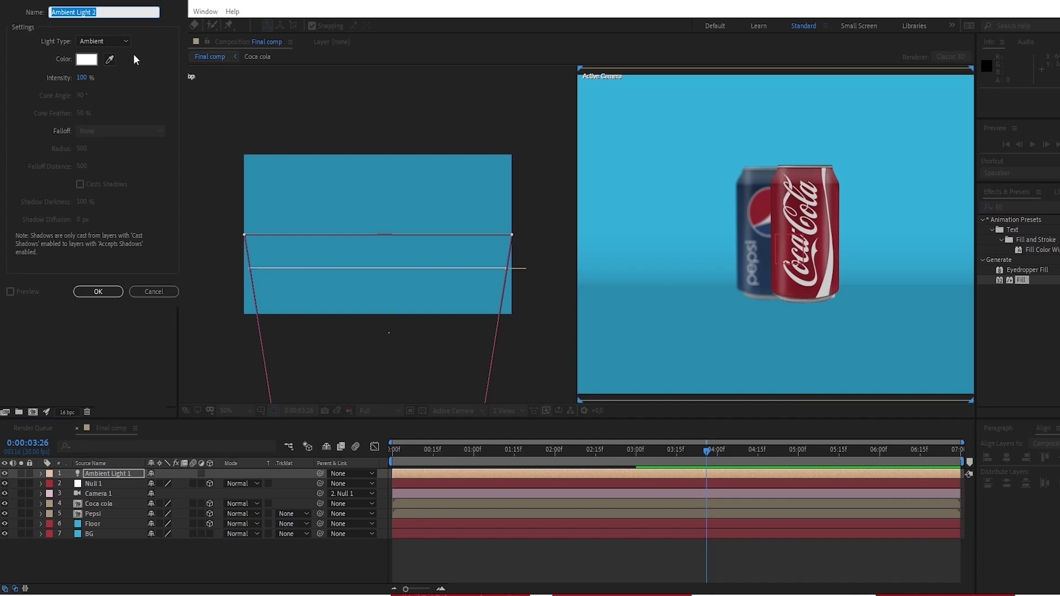
pyautogui.click(126, 41)
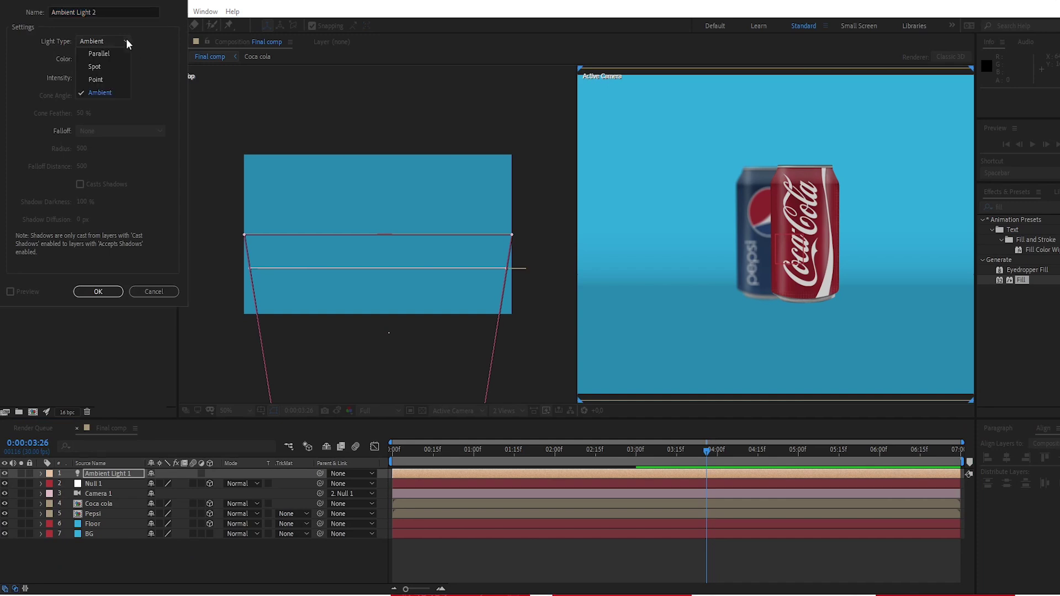
pyautogui.click(116, 80)
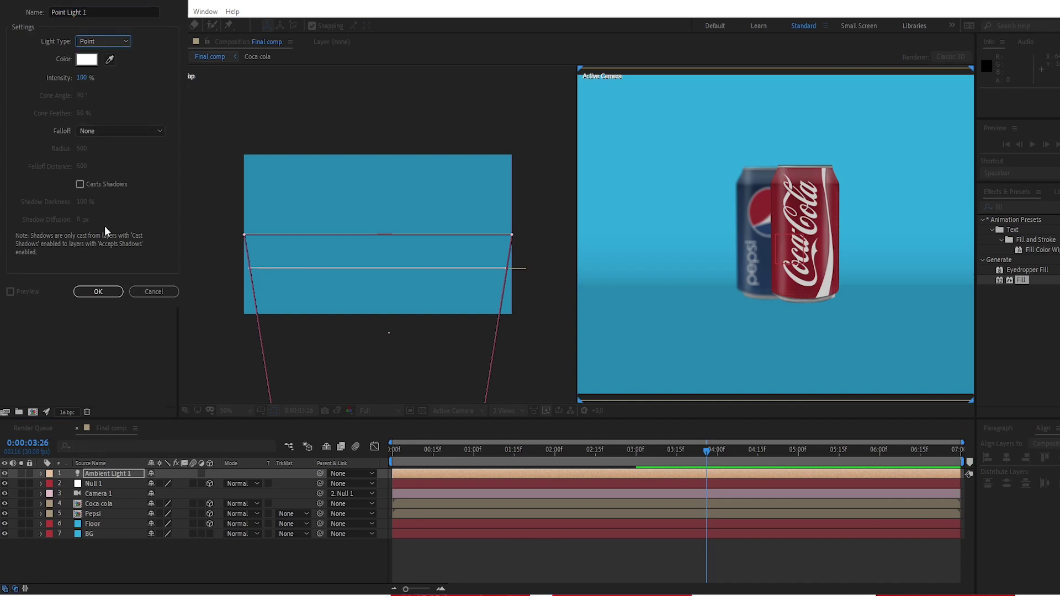
pyautogui.click(104, 293)
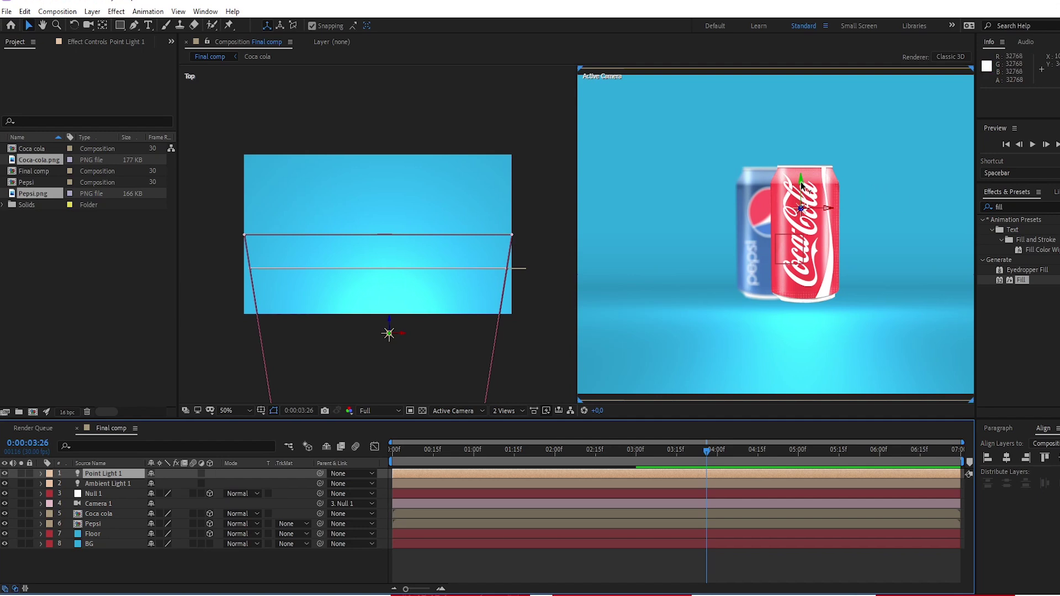
# Raise Point Light 1 high above and left of the cans.
pyautogui.moveTo(802, 186); pyautogui.dragTo(792, 70)
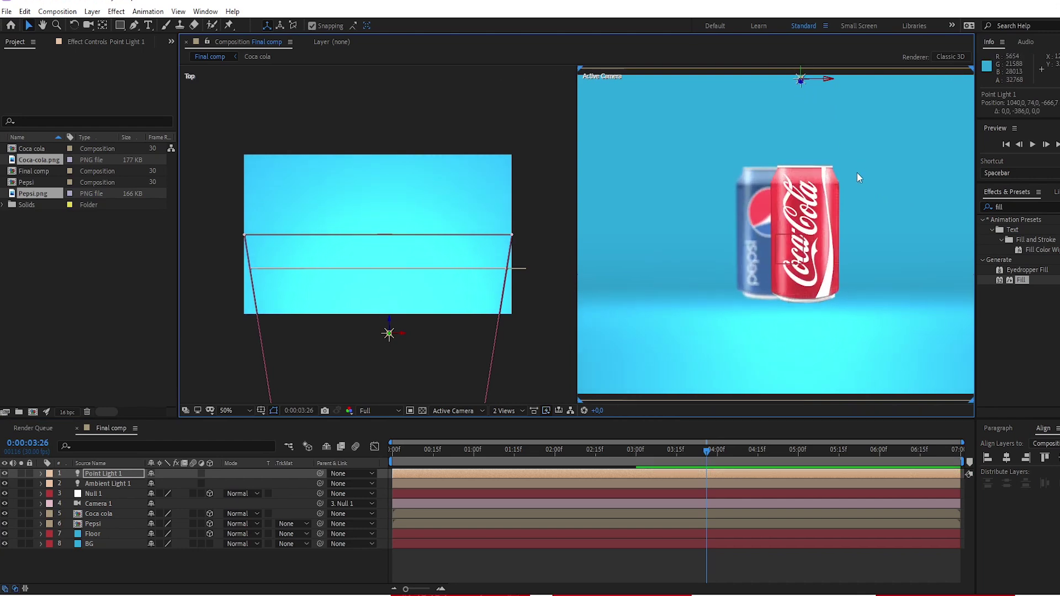
pyautogui.press(',')
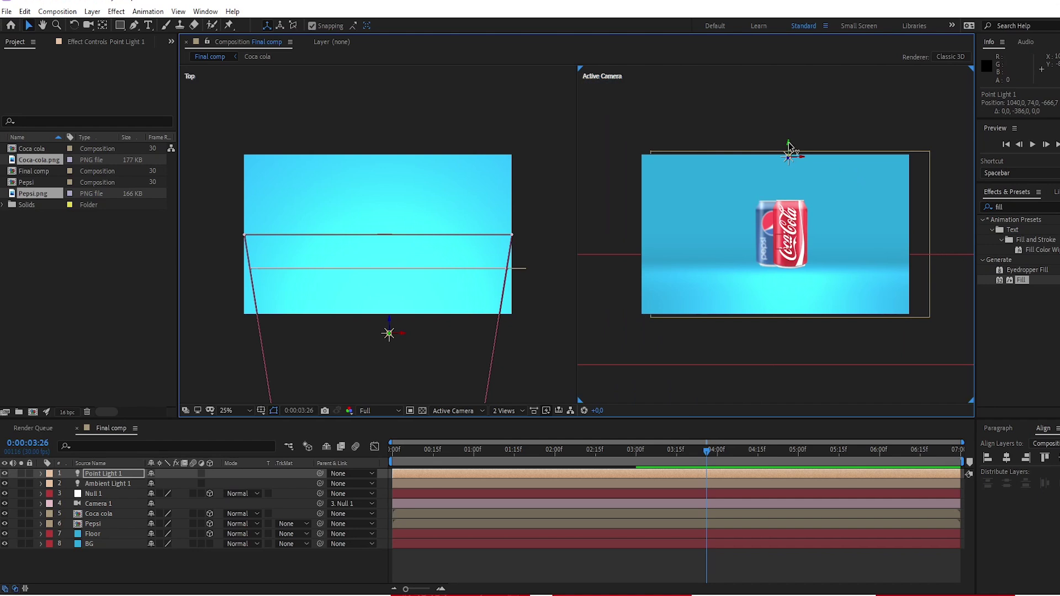
pyautogui.moveTo(789, 141); pyautogui.dragTo(764, 142)
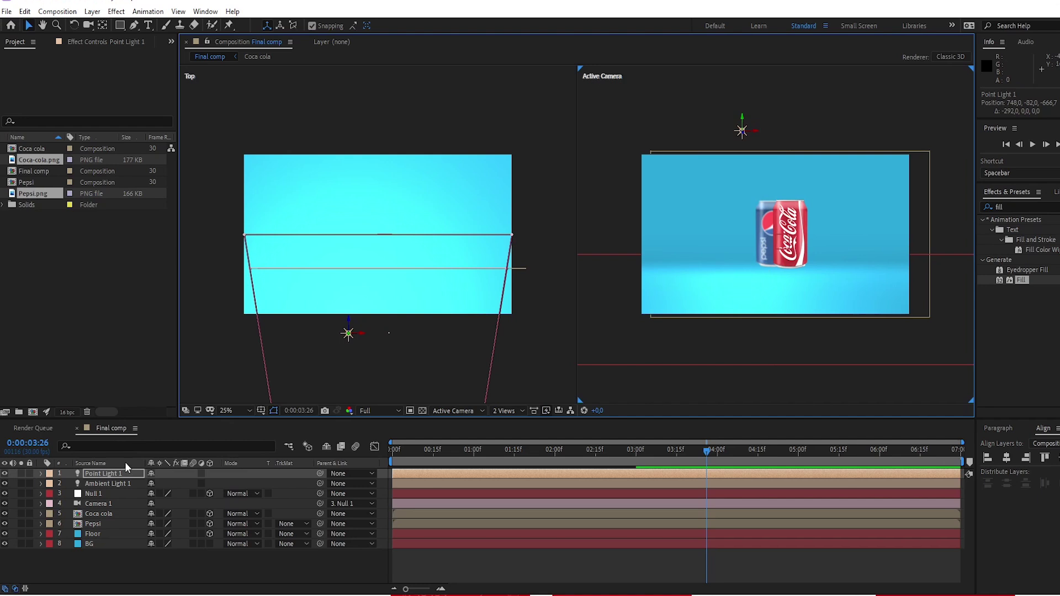
# Set Point Light 1's Intensity to 80%.
pyautogui.click(40, 473)
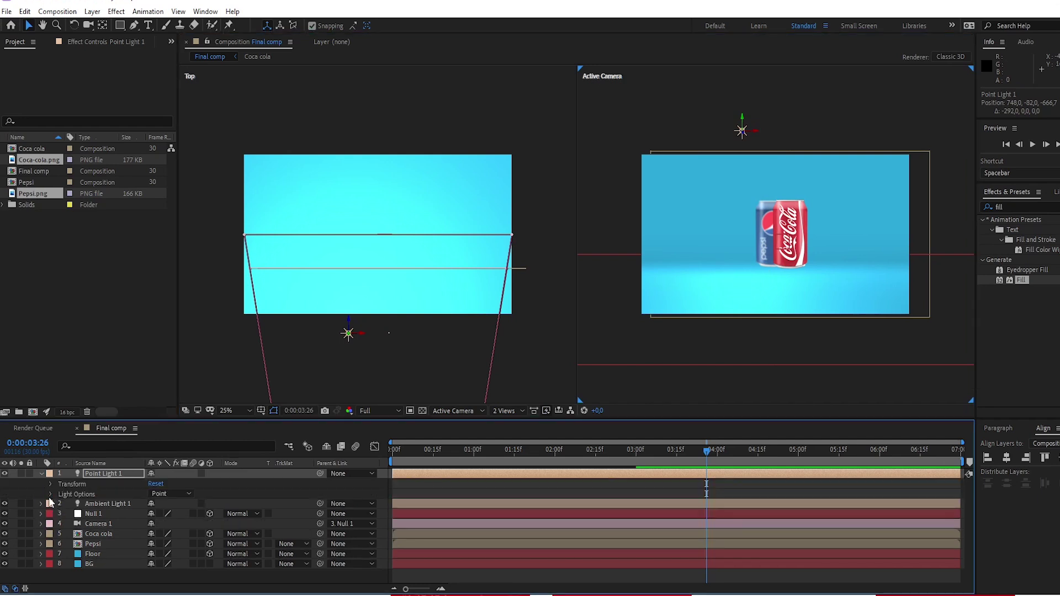
pyautogui.click(50, 494)
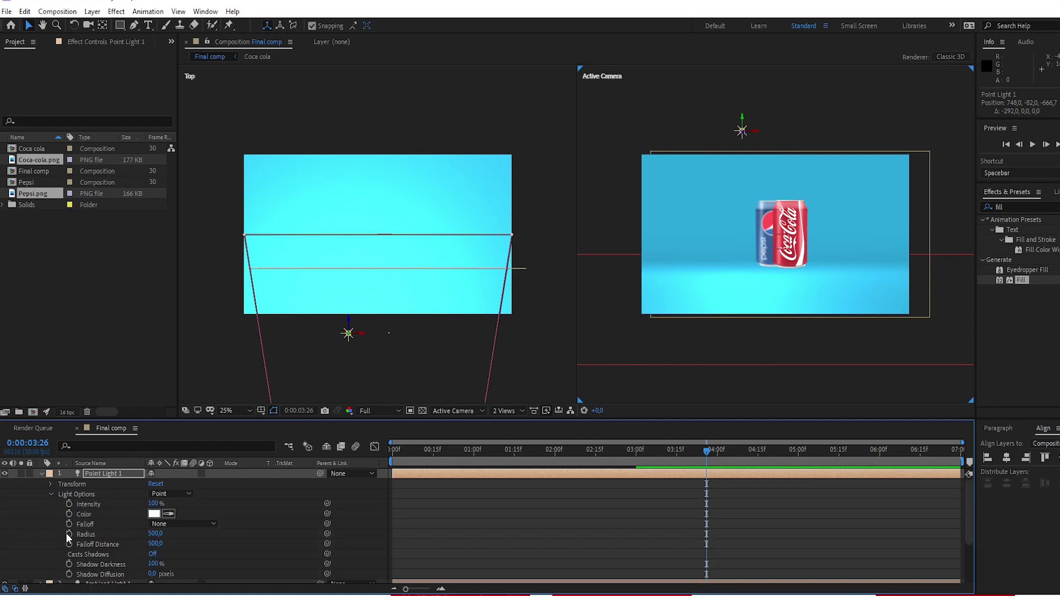
pyautogui.click(155, 504)
pyautogui.write('80')
pyautogui.press('Return')
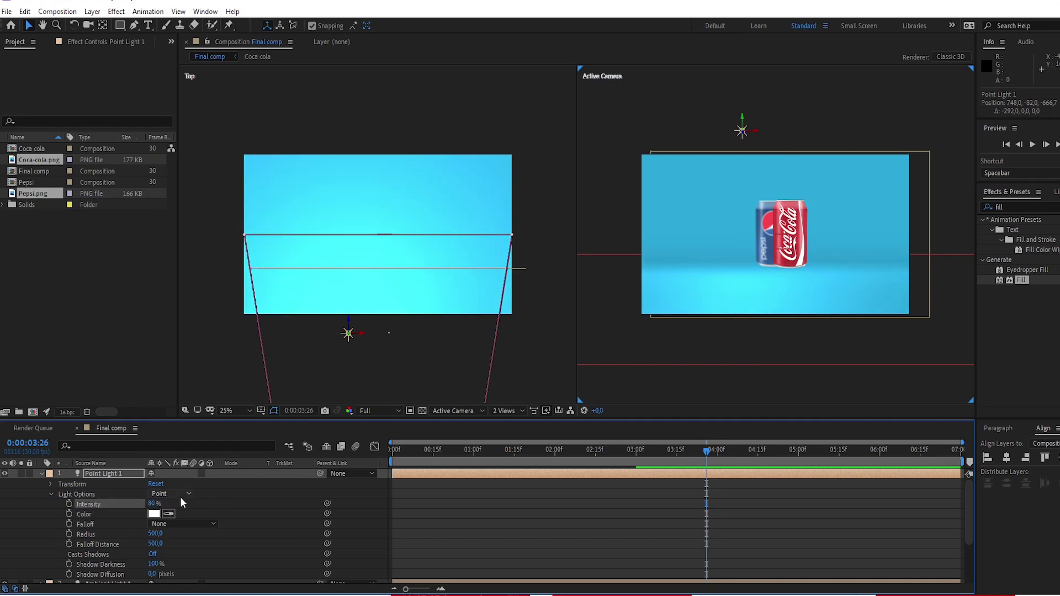
# Turn Casts Shadows on for Point Light 1.
pyautogui.scroll(-2, 196, 543)
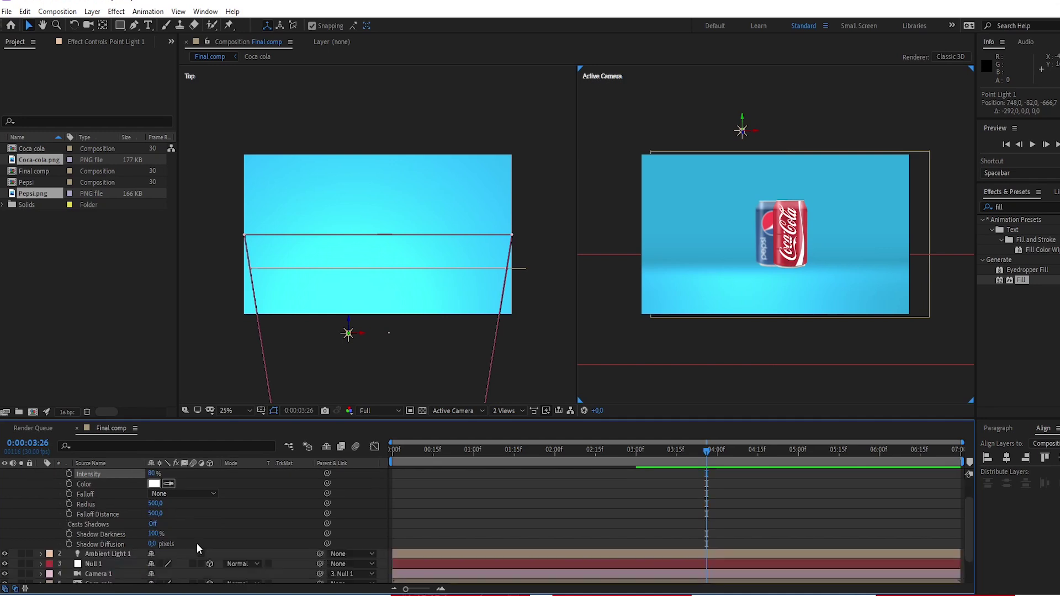
pyautogui.click(155, 524)
pyautogui.click(155, 523)
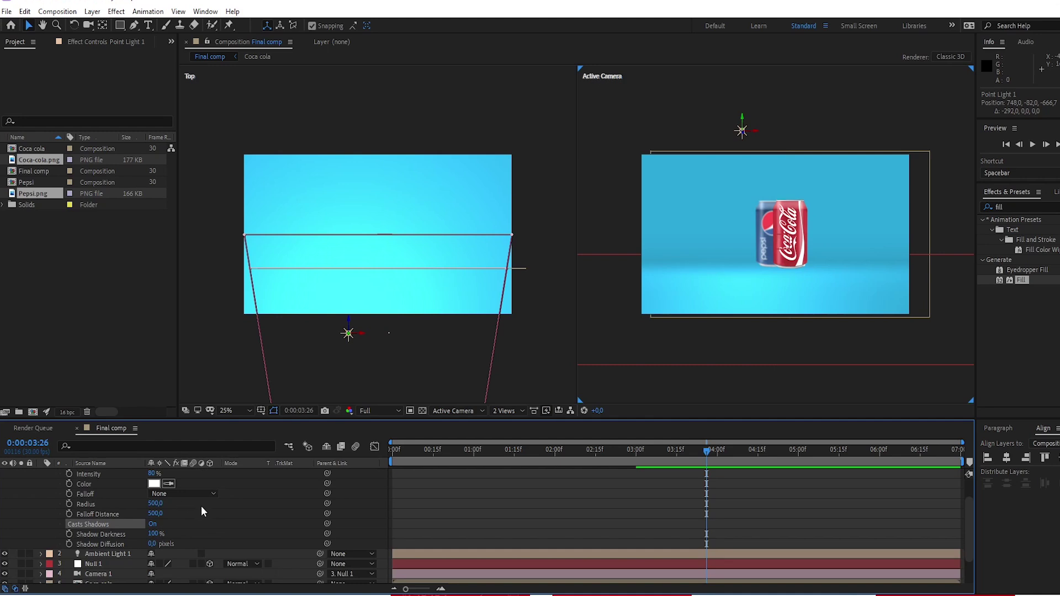
pyautogui.scroll(-2, 143, 535)
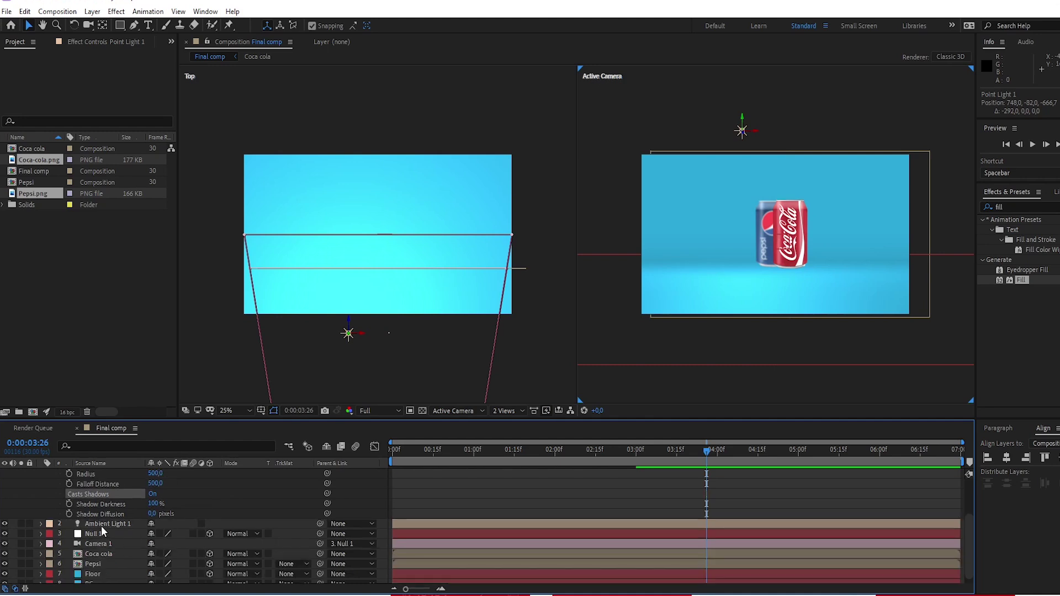
pyautogui.scroll(-1, 108, 536)
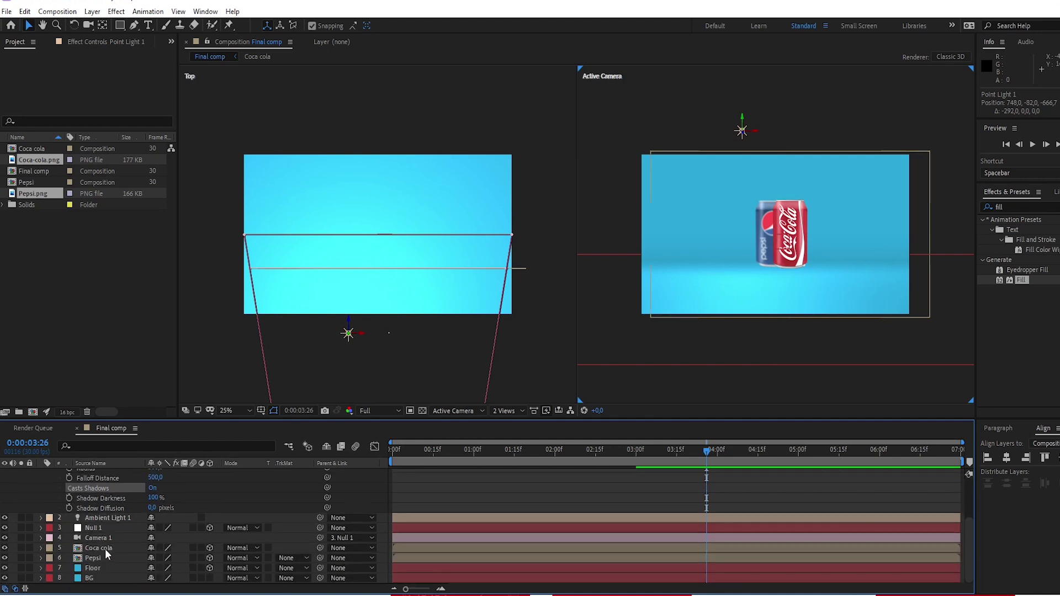
# Turn on Casts Shadows in the Coca cola layer's Material Options.
pyautogui.click(104, 548)
pyautogui.click(41, 548)
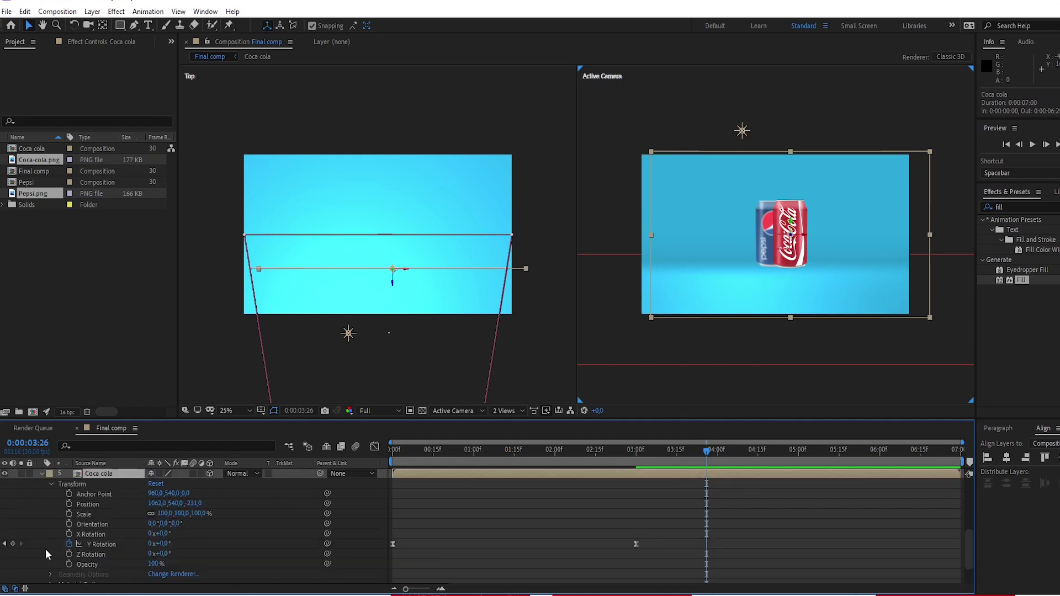
pyautogui.scroll(-3, 101, 547)
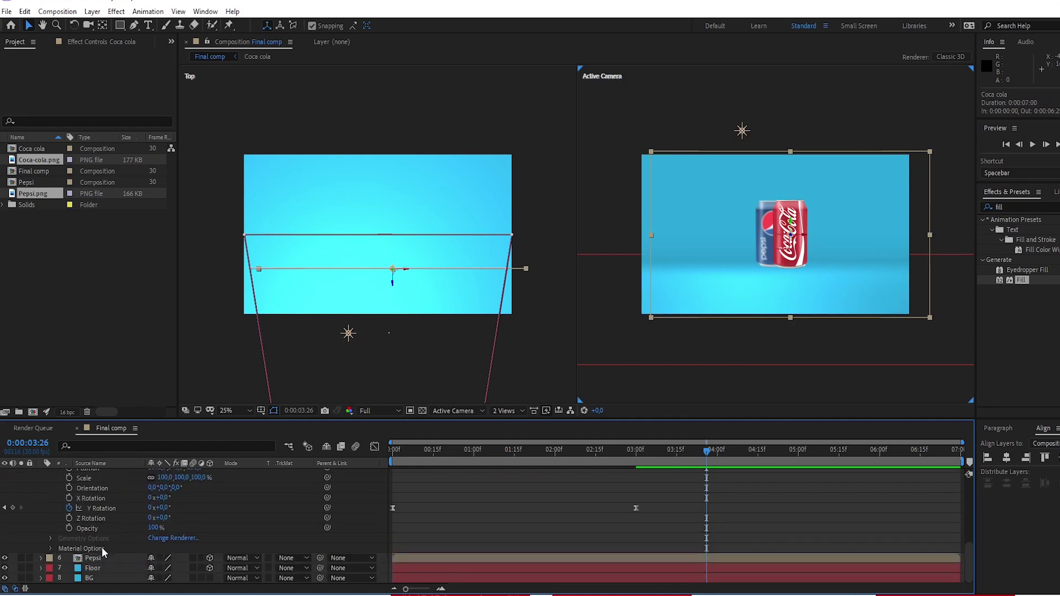
pyautogui.click(51, 548)
pyautogui.scroll(-4, 104, 542)
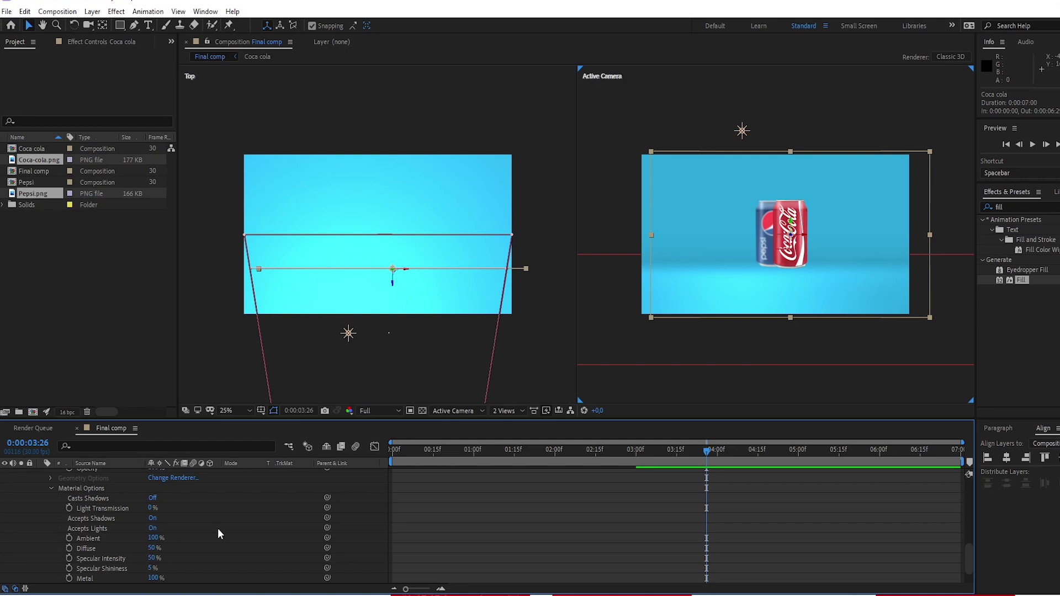
pyautogui.click(154, 499)
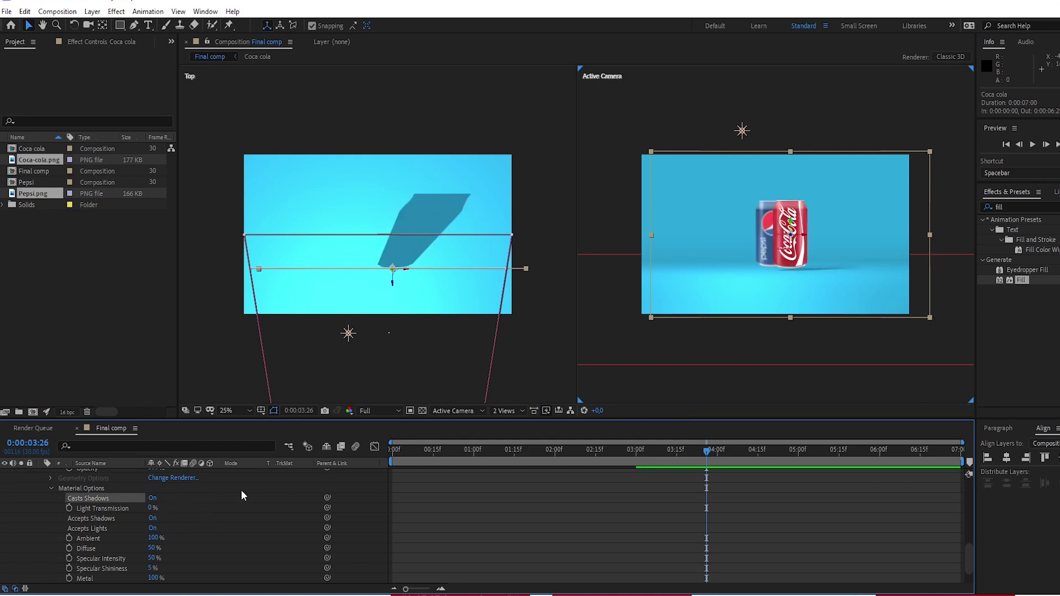
pyautogui.scroll(-1, 210, 530)
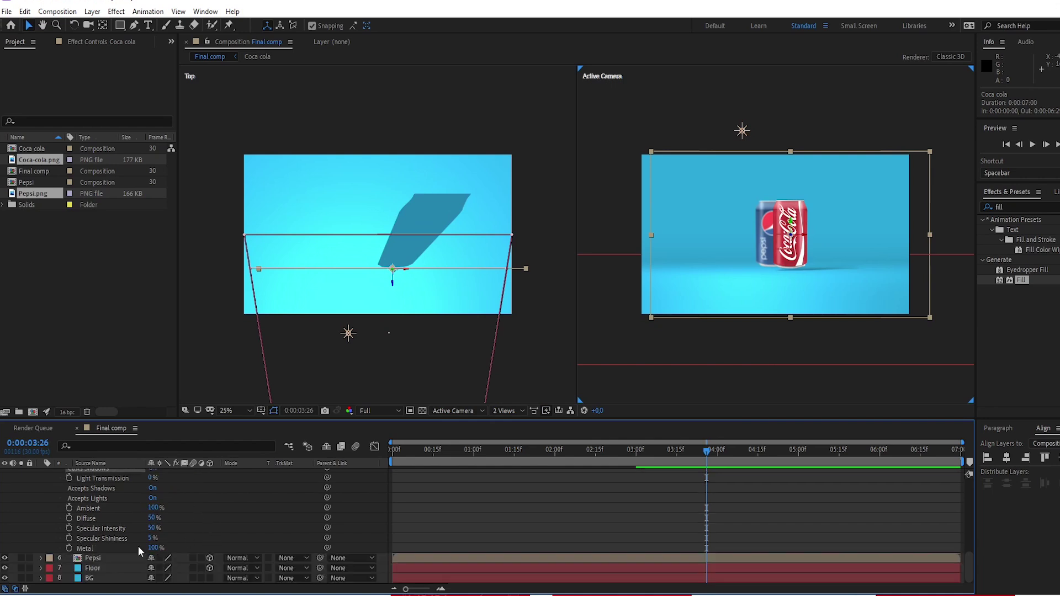
# Turn on Casts Shadows in the Pepsi layer's Material Options.
pyautogui.click(99, 558)
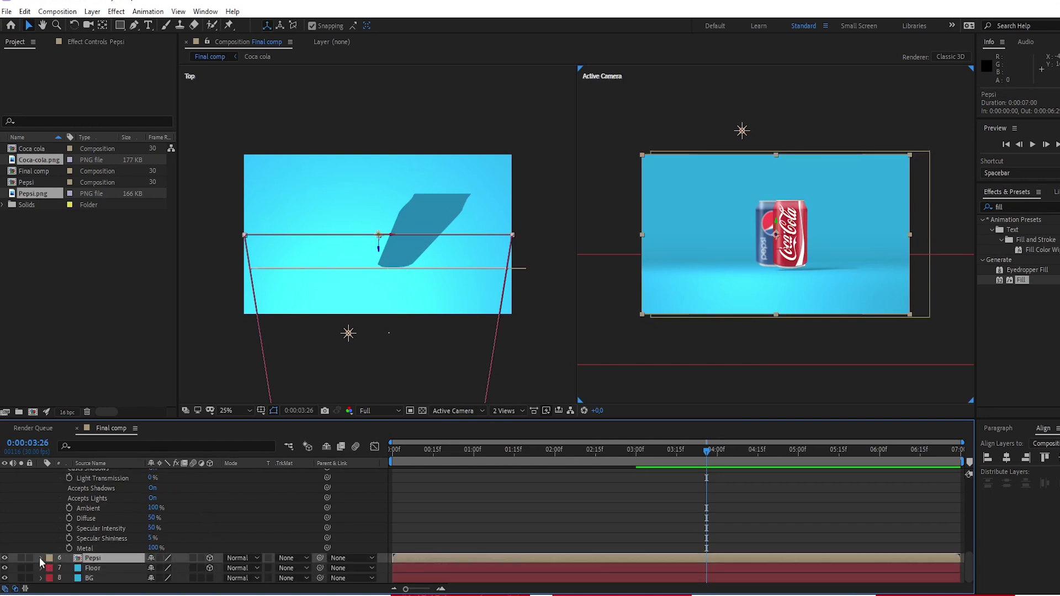
pyautogui.click(41, 558)
pyautogui.scroll(-1, 246, 526)
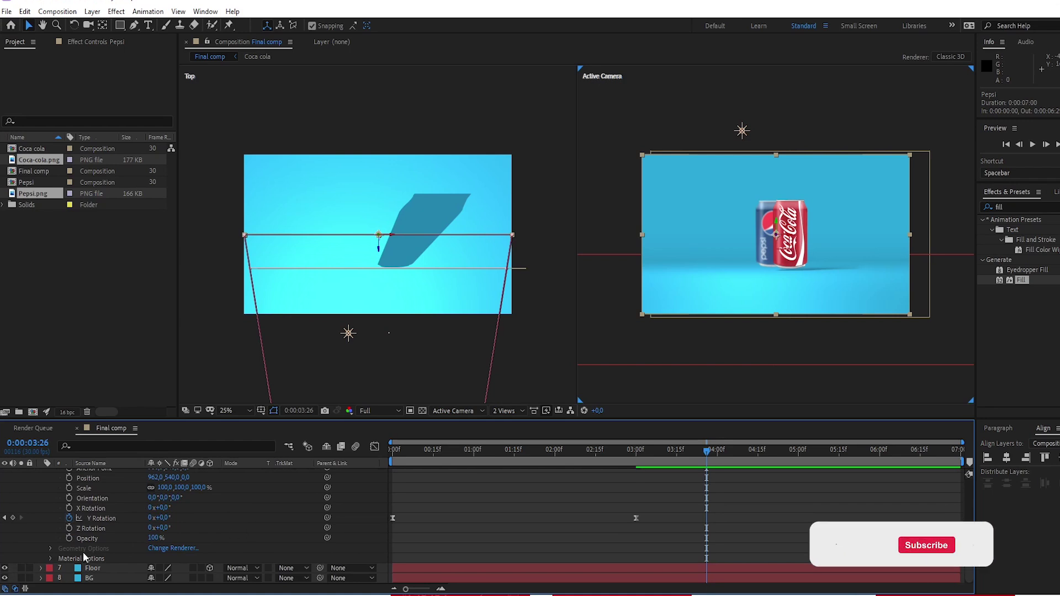
pyautogui.click(50, 559)
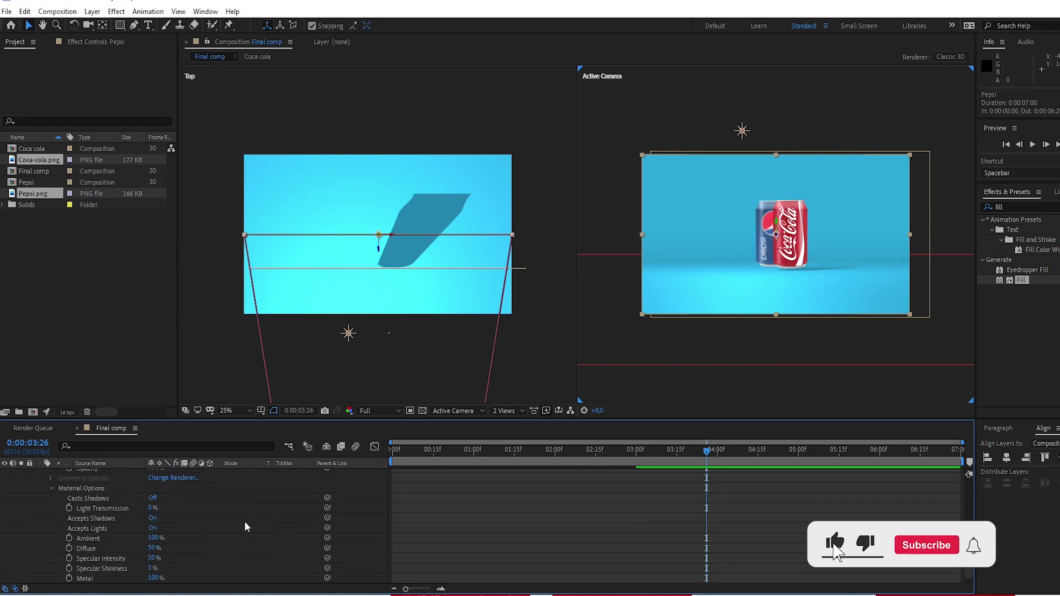
pyautogui.click(153, 498)
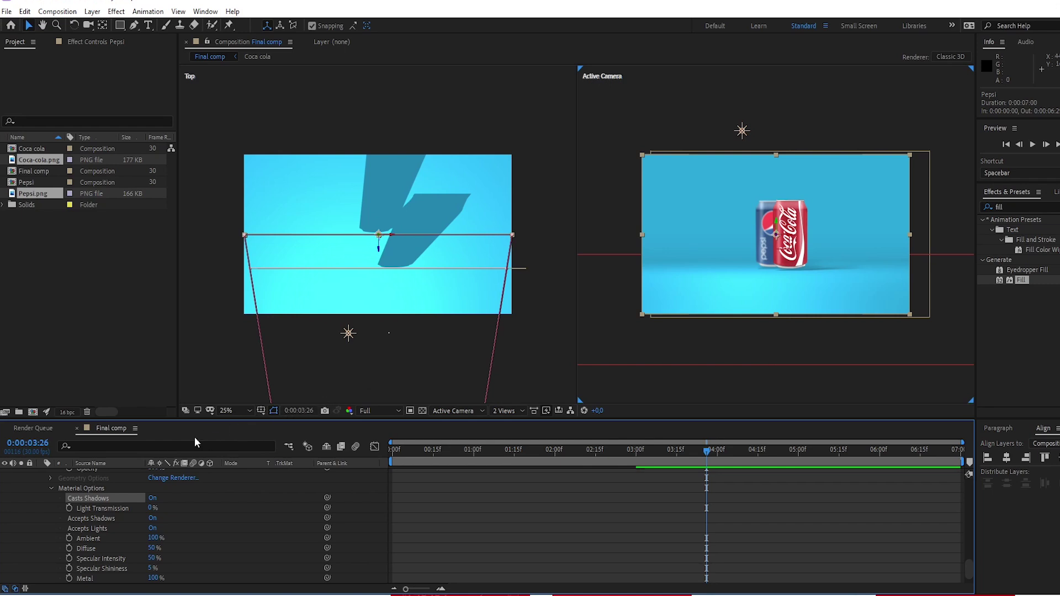
pyautogui.scroll(10, 216, 507)
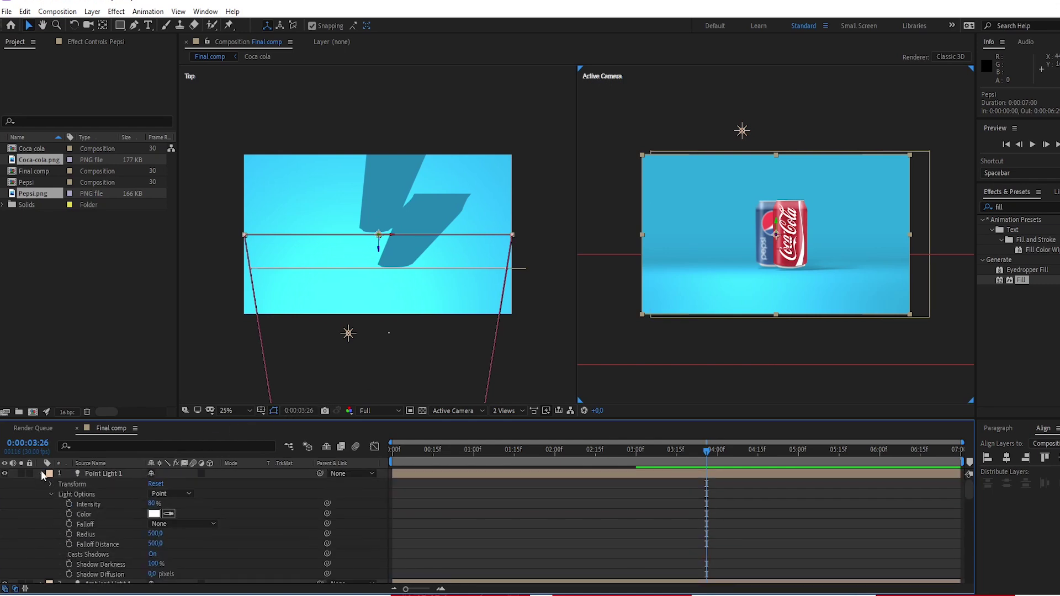
# Collapse the Point Light 1, Coca cola and Pepsi layer properties.
pyautogui.click(41, 473)
pyautogui.click(41, 514)
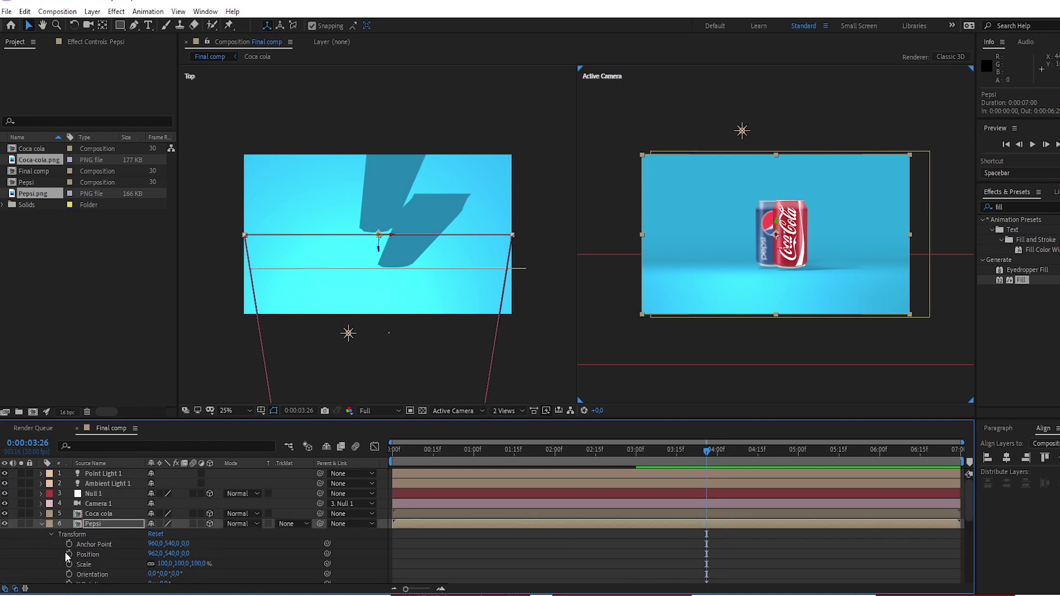
pyautogui.click(42, 523)
pyautogui.click(159, 575)
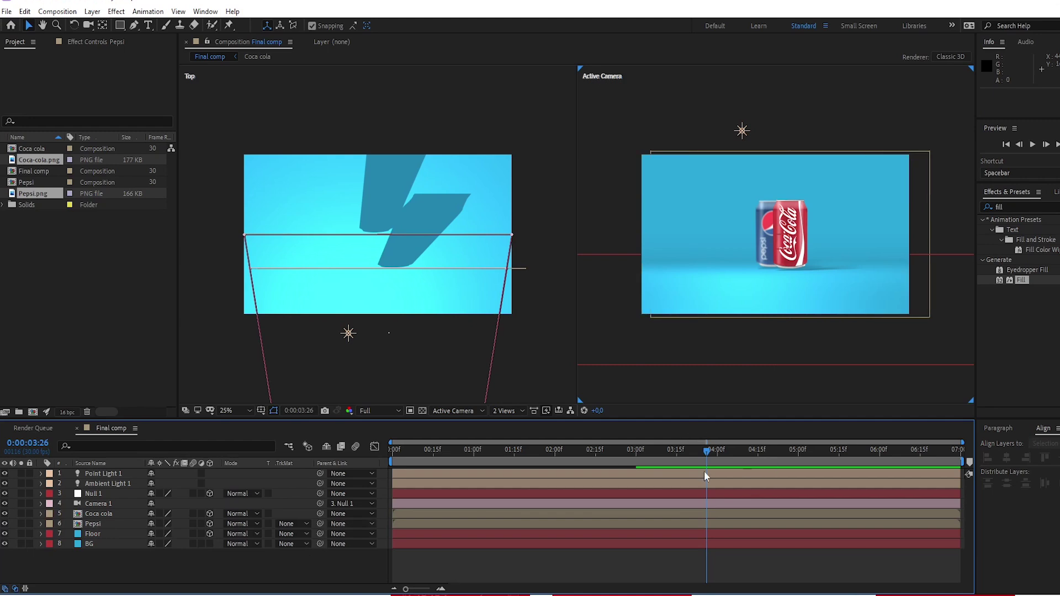
# Parent Point Light 1 and Ambient Light 1 to Null 1 and rewind to frame 0.
pyautogui.click(103, 473)
pyautogui.keyDown('shift'); pyautogui.click(115, 484); pyautogui.keyUp('shift')
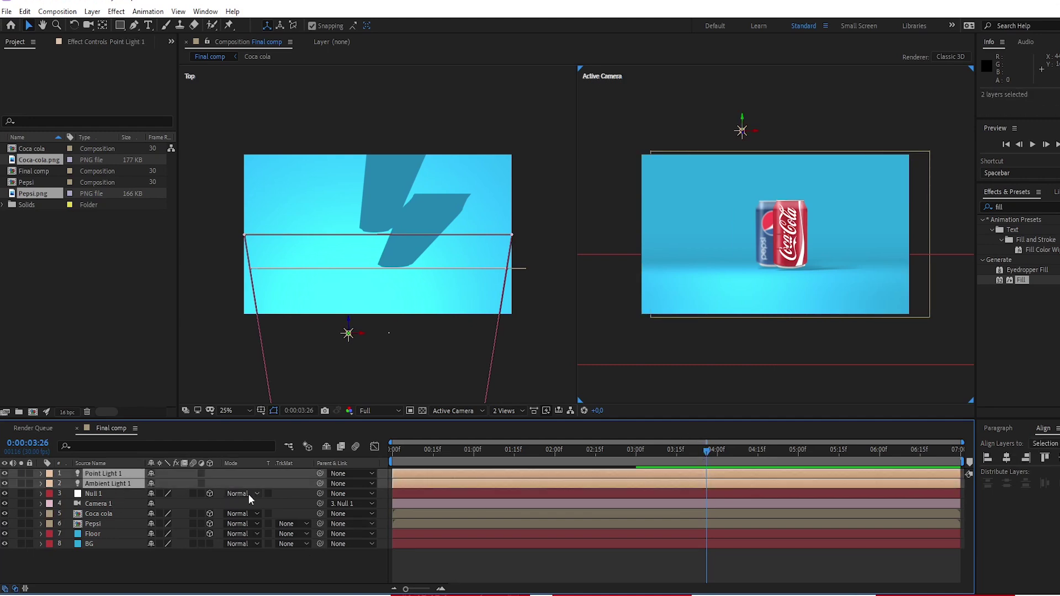
pyautogui.moveTo(319, 473); pyautogui.dragTo(118, 492)
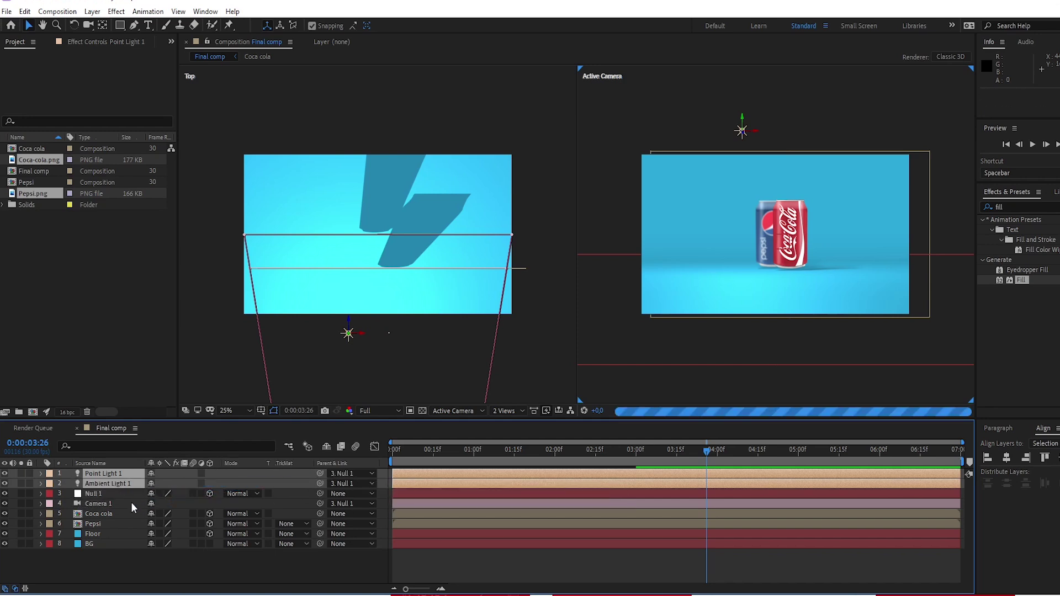
pyautogui.moveTo(708, 452); pyautogui.dragTo(329, 484)
pyautogui.press('space')
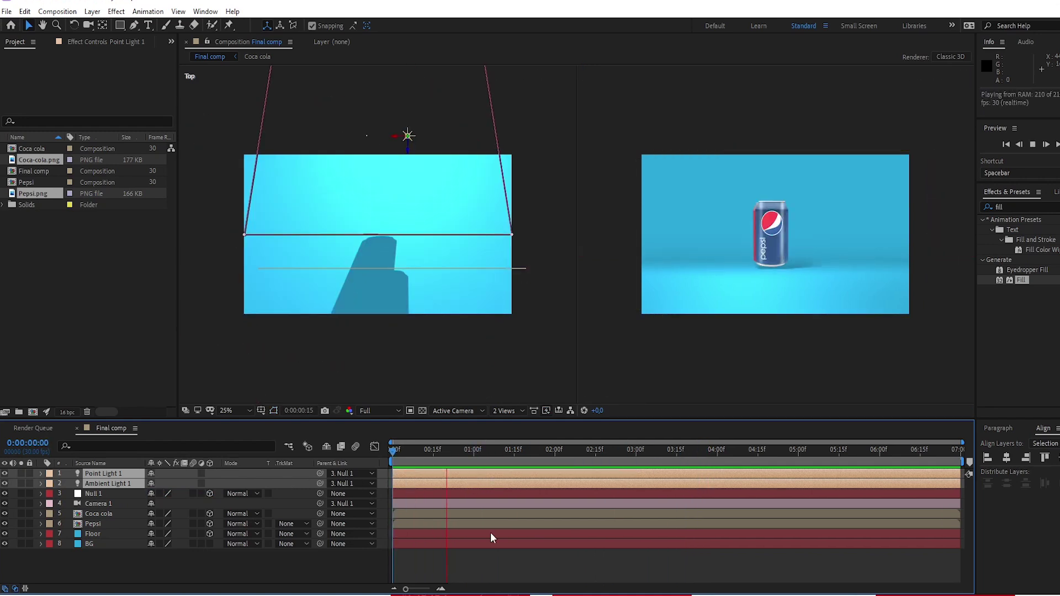